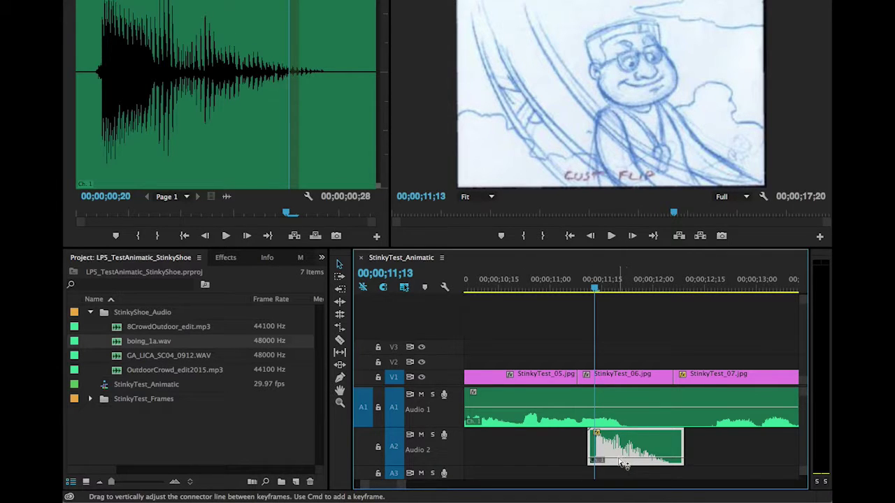
- Adjust the boing_1a.wav volume rubber band on Audio 2 toward about -11.67 dB
drag(455, 467, 455, 469)
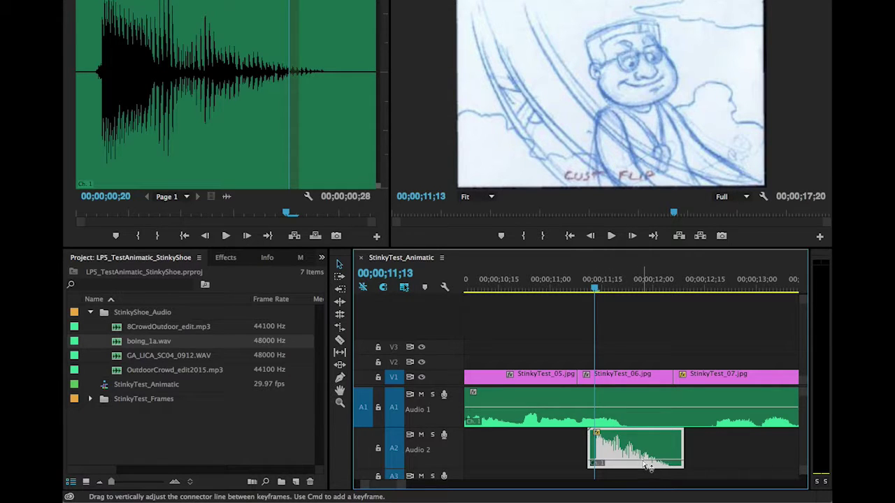
drag(649, 465, 650, 449)
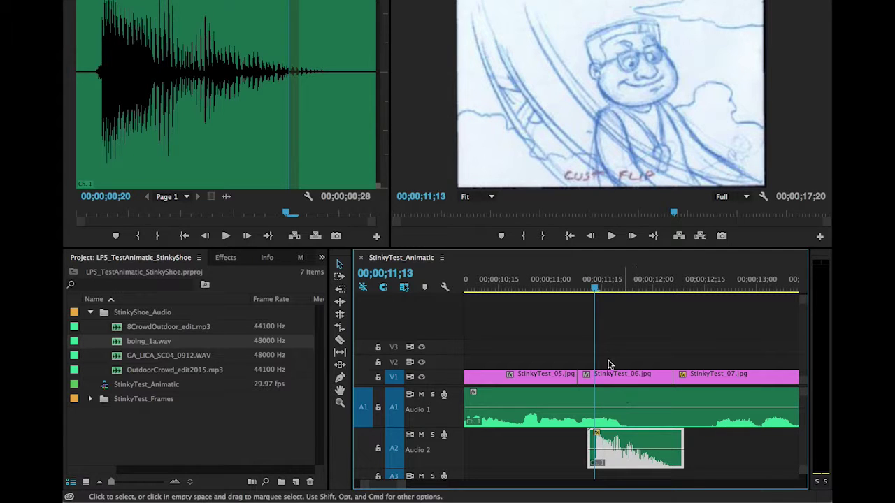
- Play the passage just before the boing effect to hear its current level
click(539, 287)
click(611, 238)
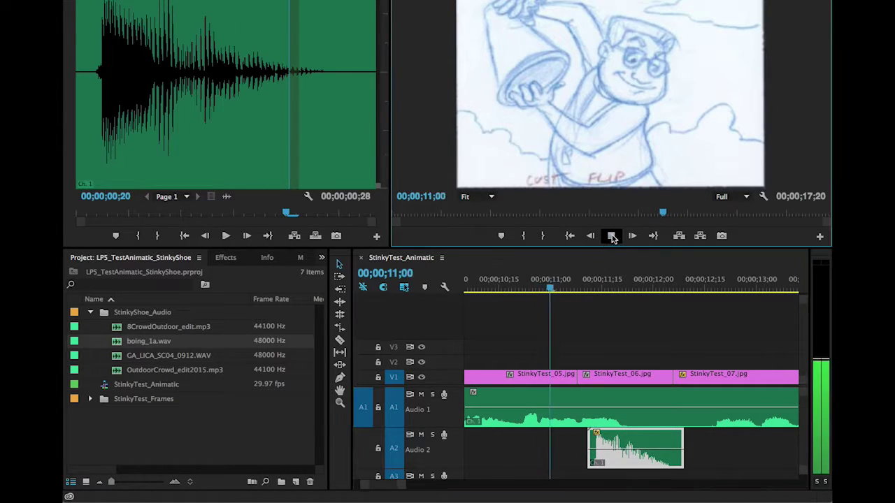
click(611, 238)
- Lower boing_1a.wav to about -6.80 dB and replay the passage to check it
drag(650, 450, 653, 460)
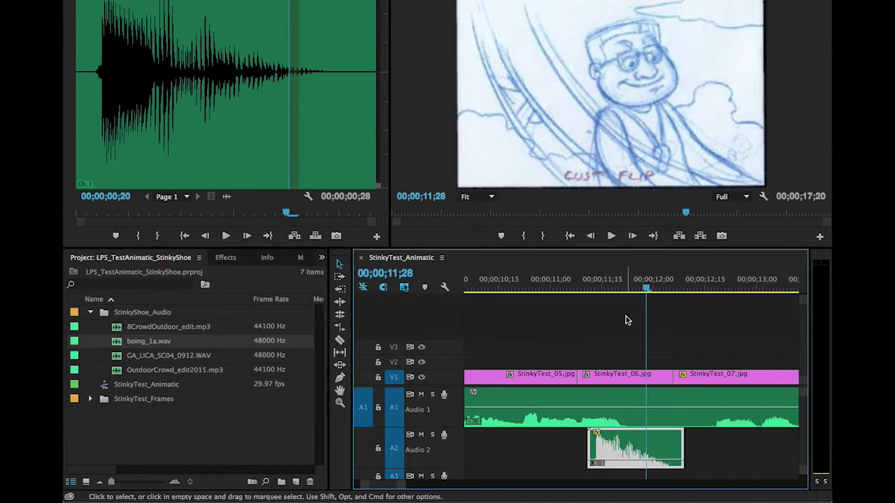
drag(644, 290, 556, 300)
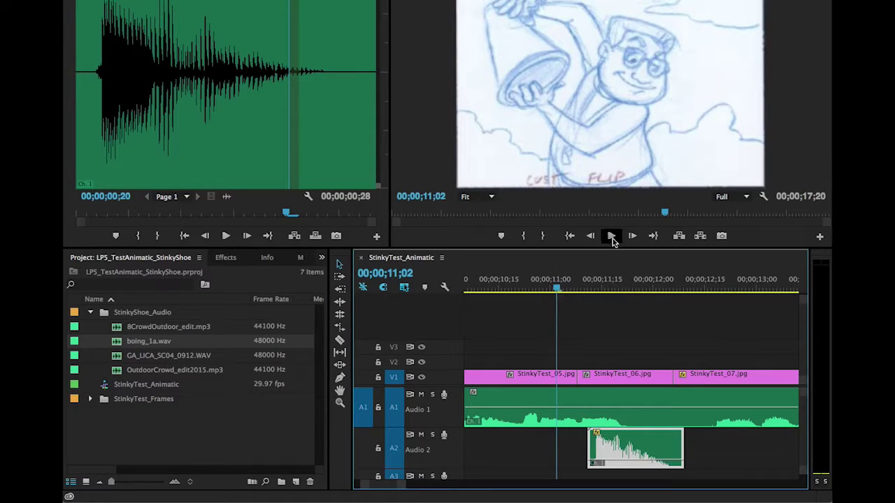
click(610, 236)
click(612, 236)
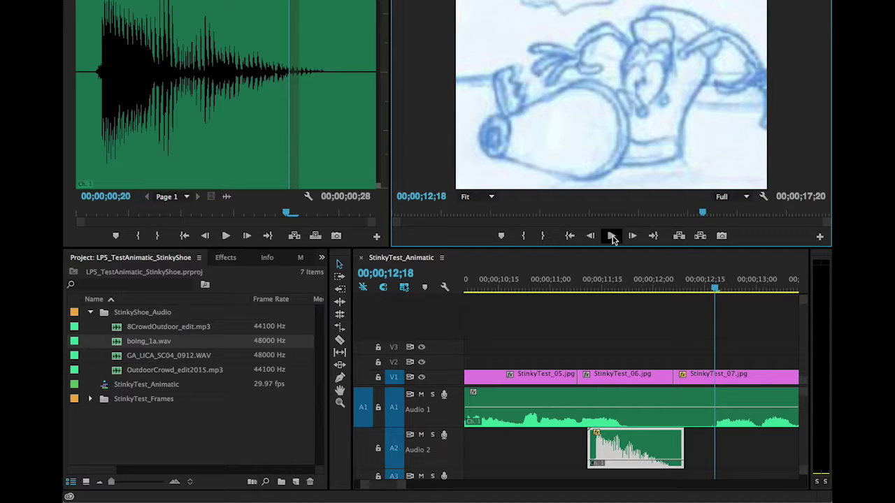
- Shrink the Audio 2 track and drop OutdoorCrowd_edit2015.mp3 onto Audio 3 near 00;00;07;15
click(179, 372)
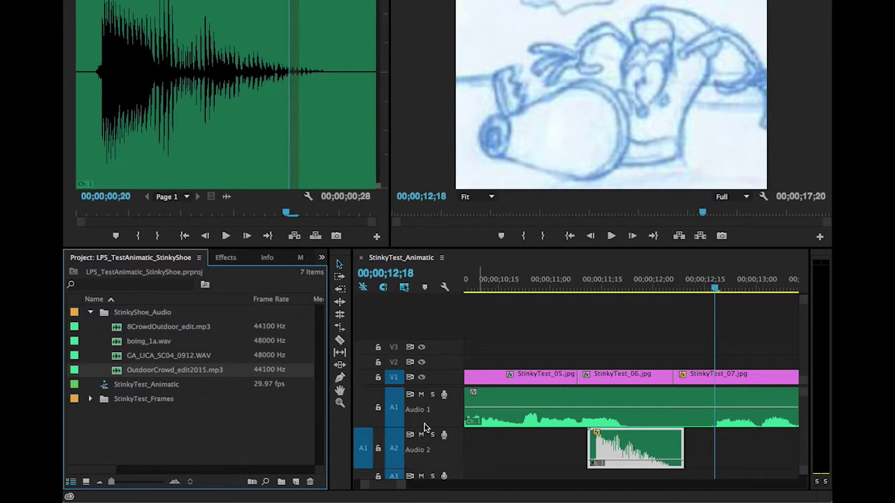
drag(424, 428, 427, 405)
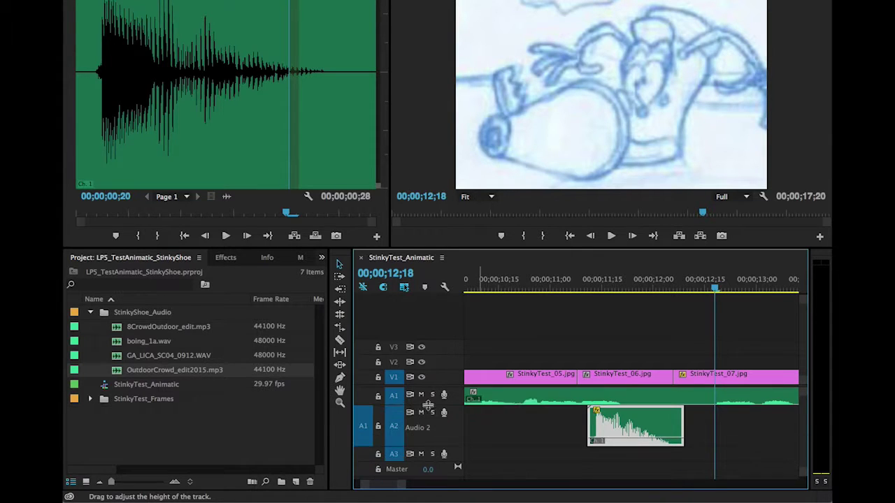
mouse_move(437, 448)
mouse_down()
mouse_move(436, 424)
mouse_move(440, 429)
mouse_up()
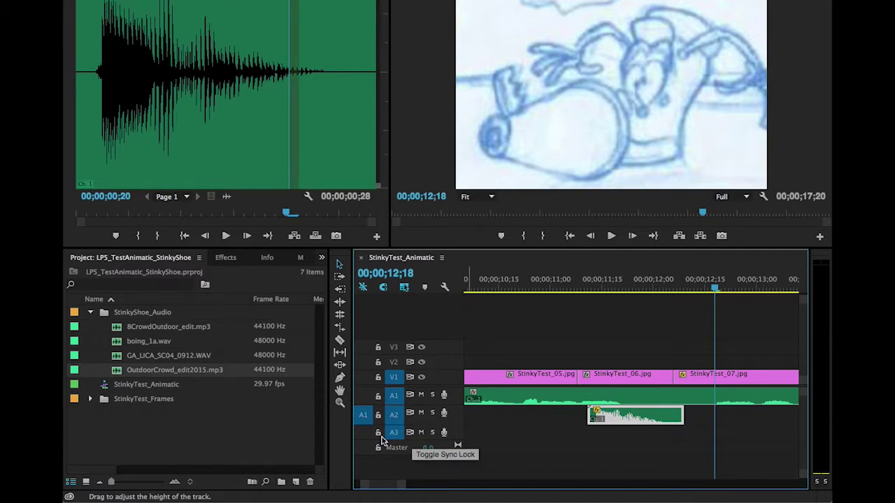
click(118, 372)
drag(118, 373, 498, 434)
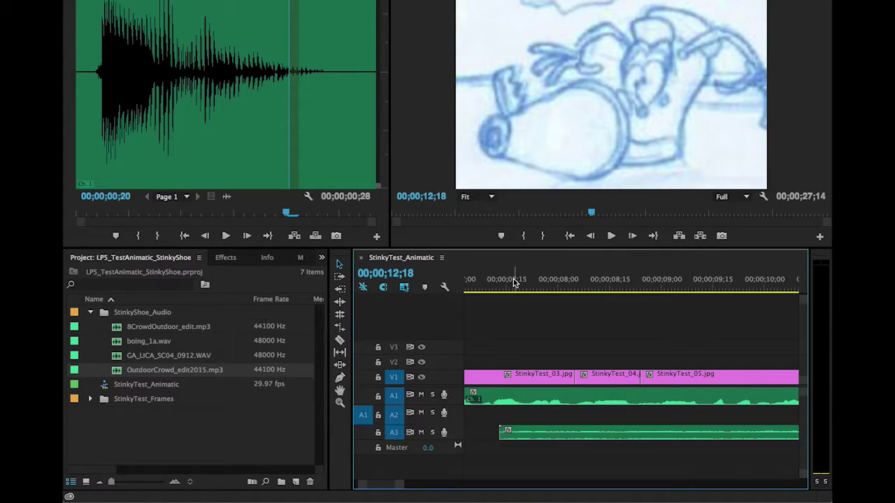
- Delete the crowd clip from Audio 3, zoom out, and return the playhead to 00;00;00;00
click(578, 437)
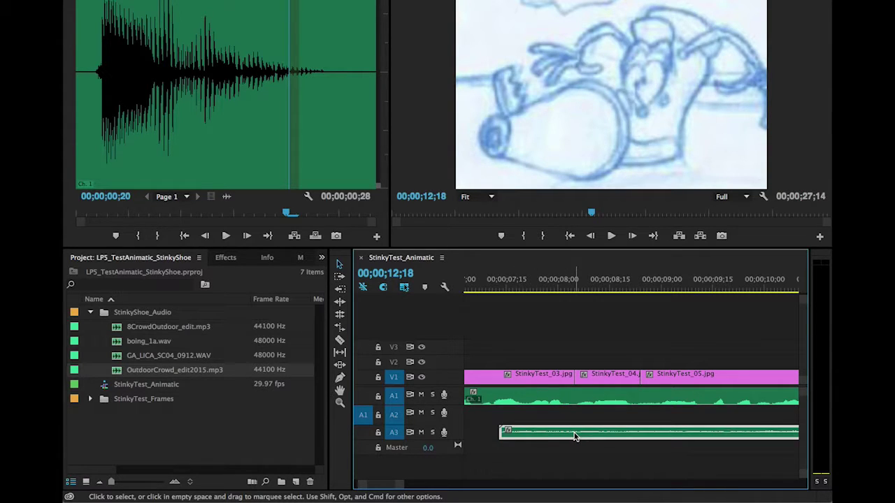
key(Delete)
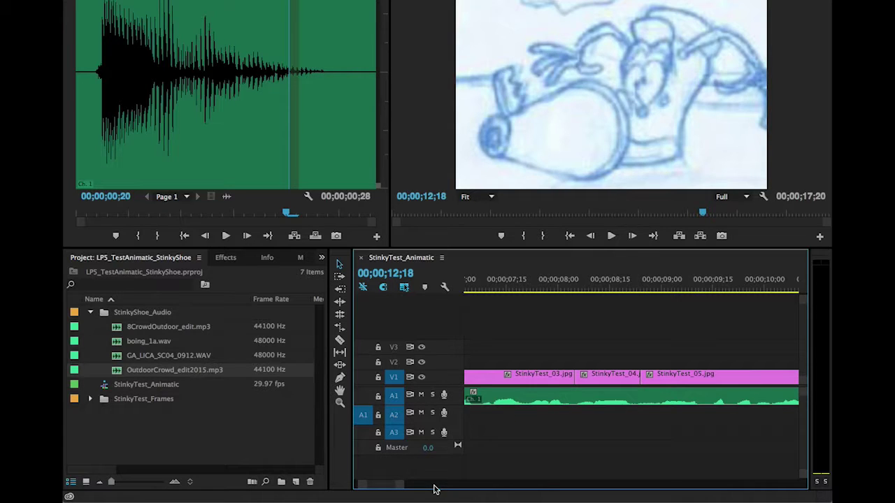
key(minus)
key(minus)
key(minus)
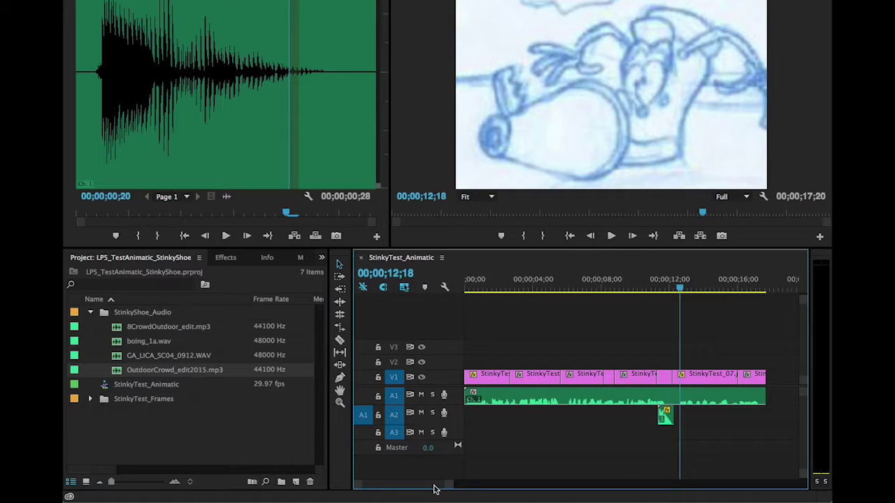
drag(444, 485, 469, 485)
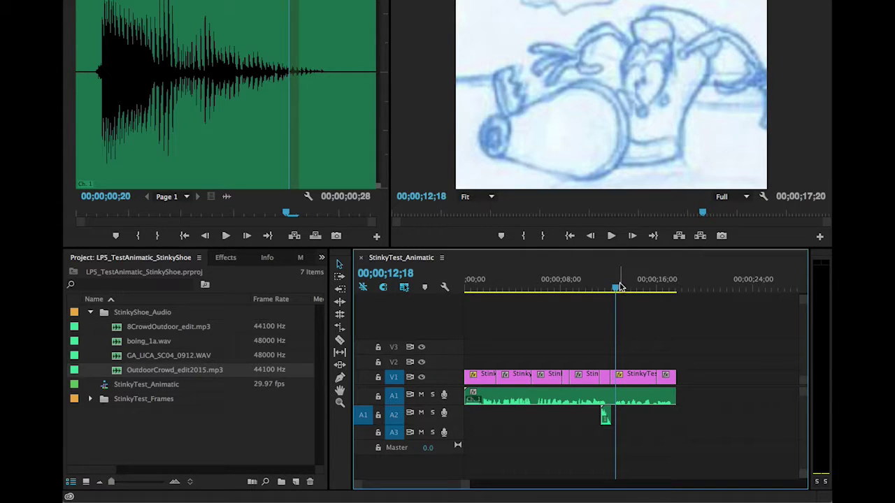
drag(614, 292, 455, 319)
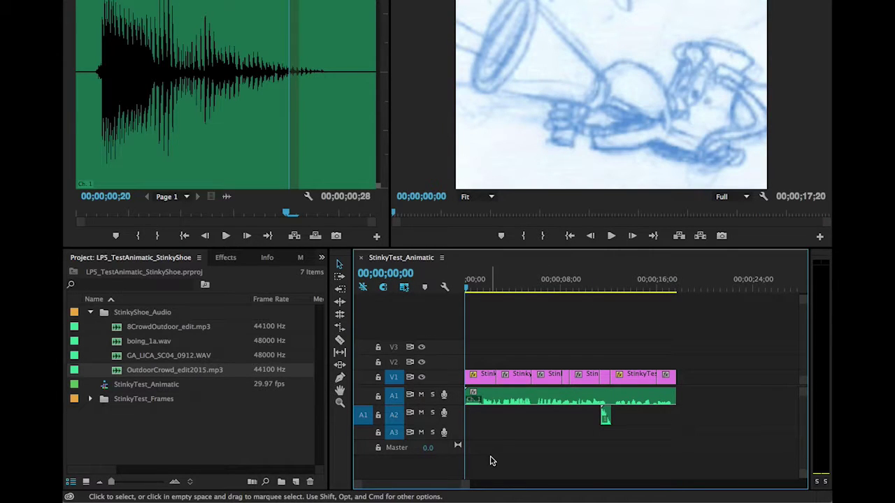
- Place OutdoorCrowd_edit2015.mp3 at 00;00;00;00 on Audio 3 and play the sequence
drag(117, 374, 464, 429)
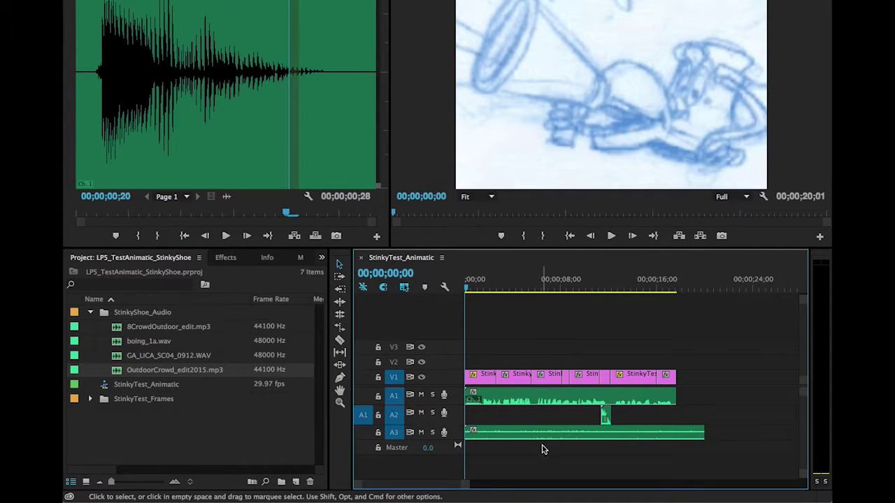
click(610, 236)
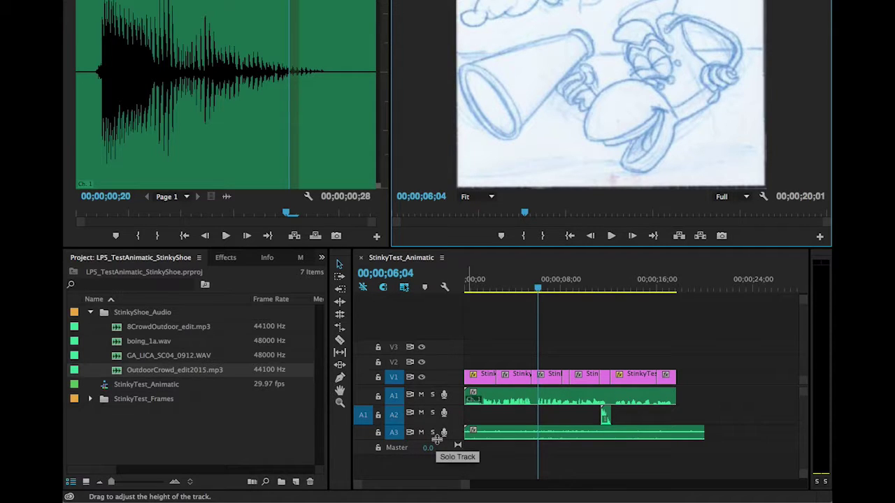
- Enlarge Audio 3, drop the crowd ambience to about -23.80 dB, and rewind for playback
drag(437, 439, 438, 473)
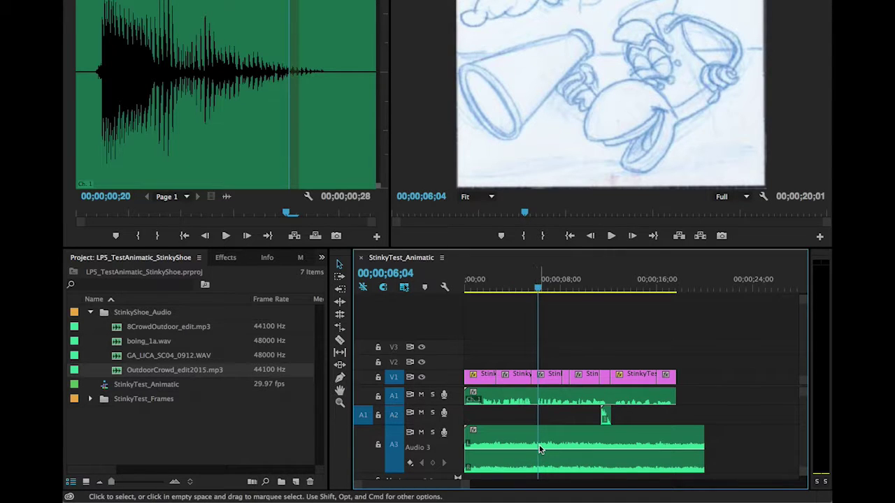
drag(543, 453, 544, 469)
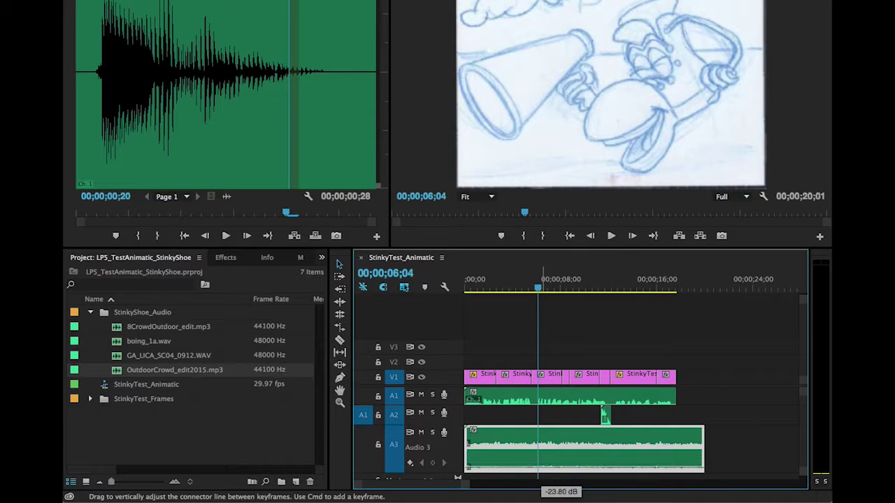
drag(537, 286, 447, 286)
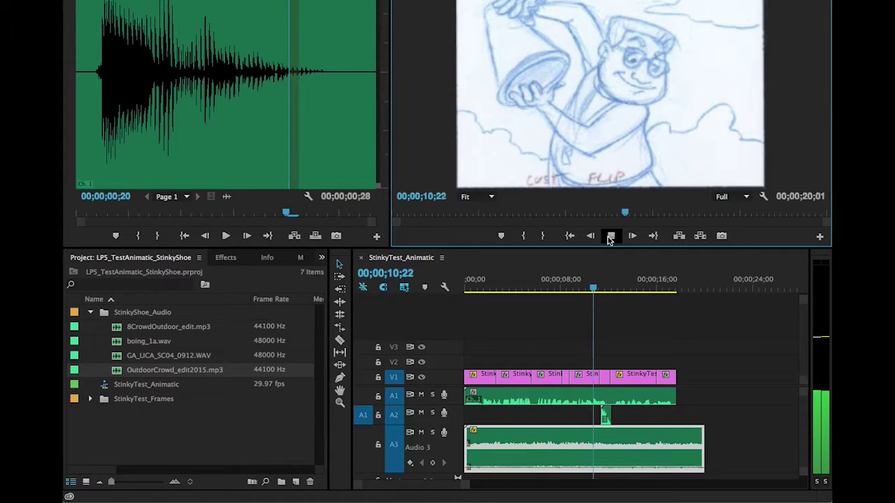
- Pull the crowd ambience volume down to -oo dB and replay the opening seconds
click(610, 237)
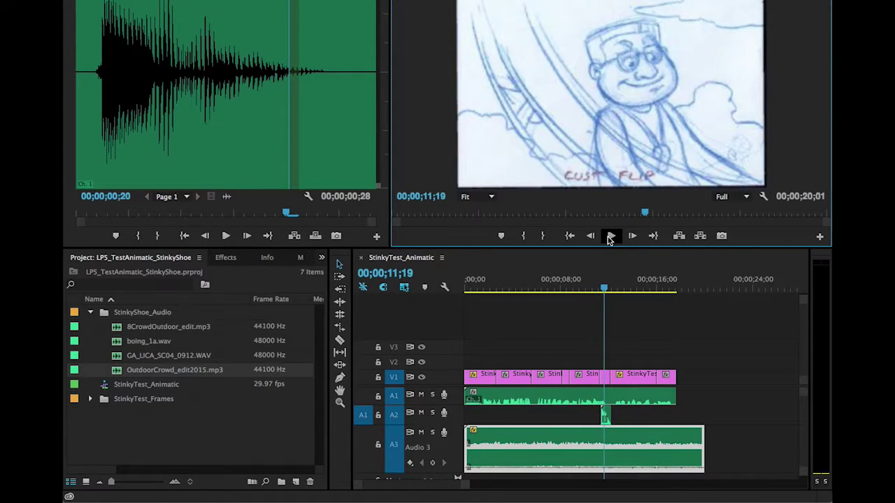
click(646, 468)
drag(646, 468, 652, 489)
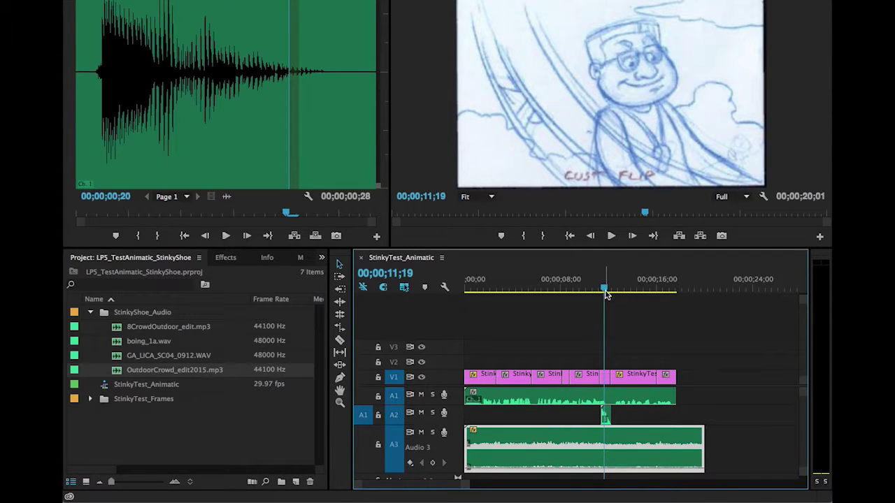
drag(604, 288, 426, 286)
click(612, 233)
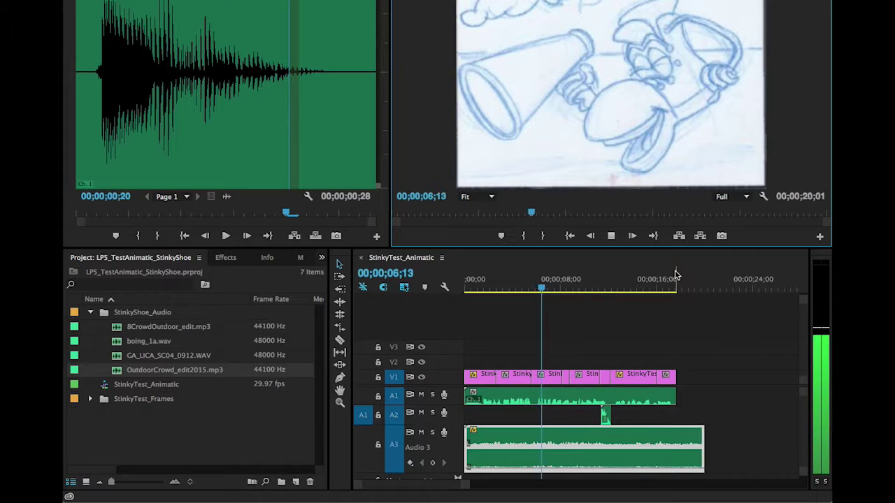
click(611, 236)
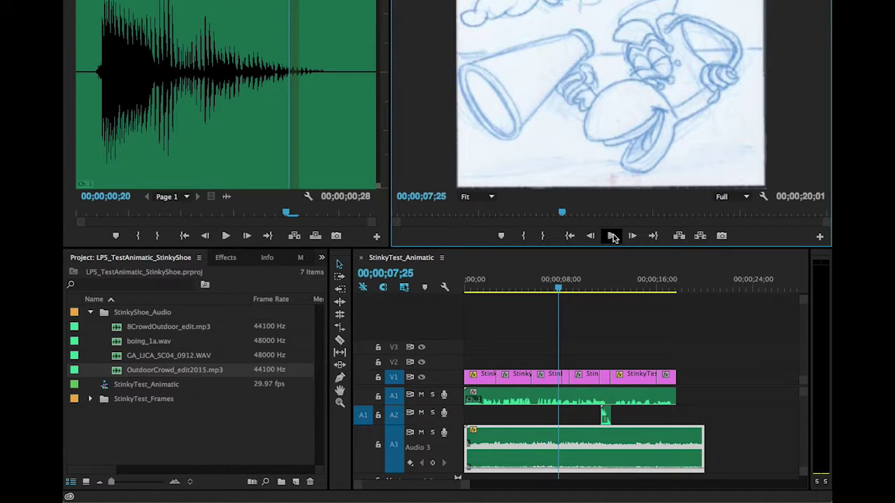
- Solo the Audio 3 track and play the sequence from the start
click(432, 434)
drag(562, 283, 447, 306)
click(610, 236)
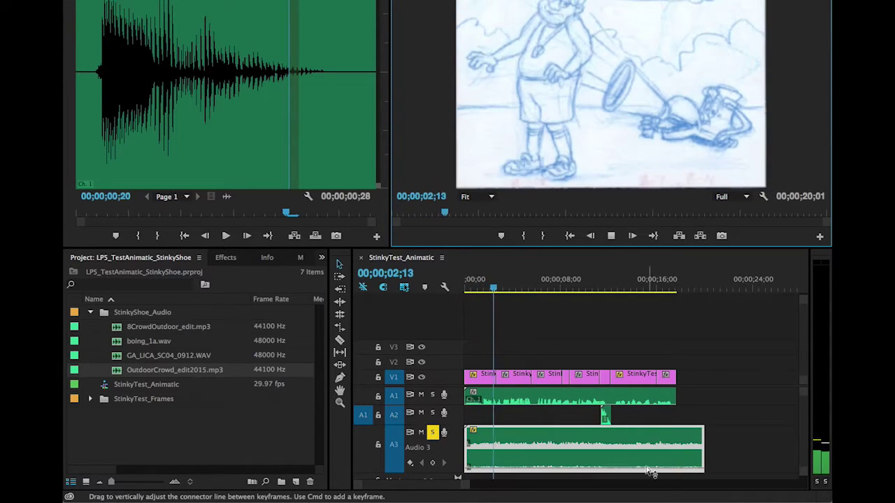
- Set the crowd volume to about -17.78 dB, replay, then park the playhead near 17;20
drag(639, 468, 657, 496)
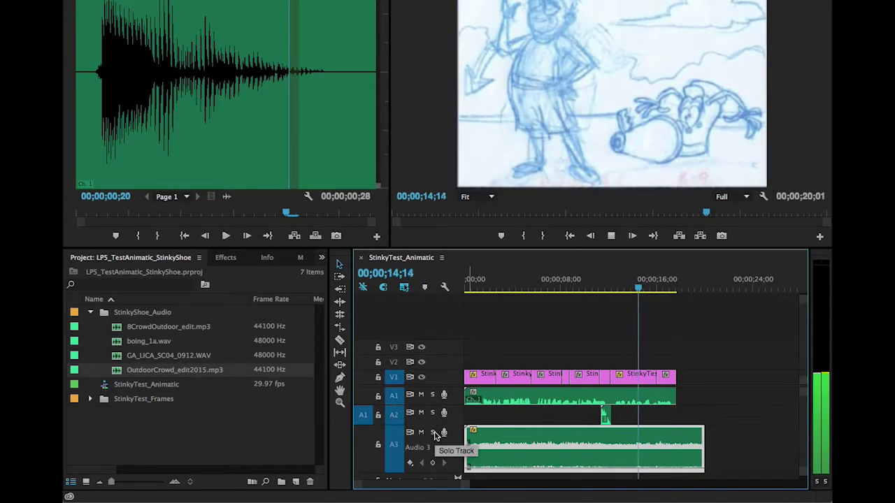
drag(652, 287, 448, 308)
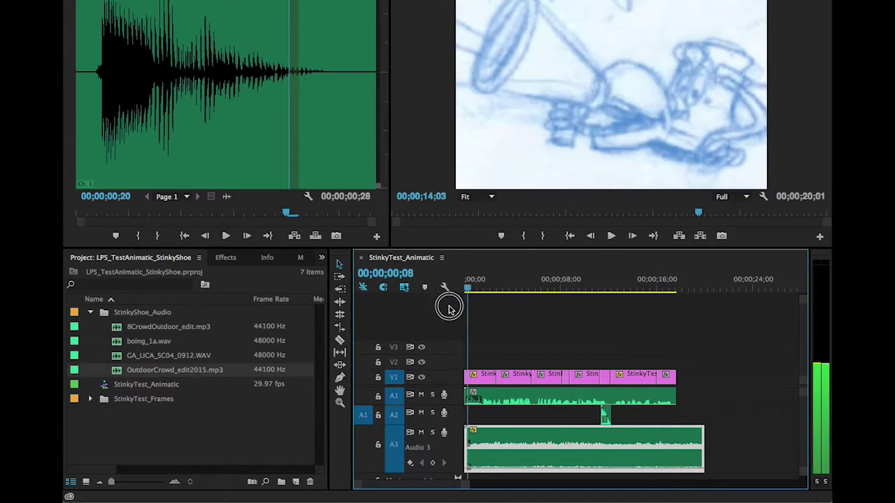
click(611, 236)
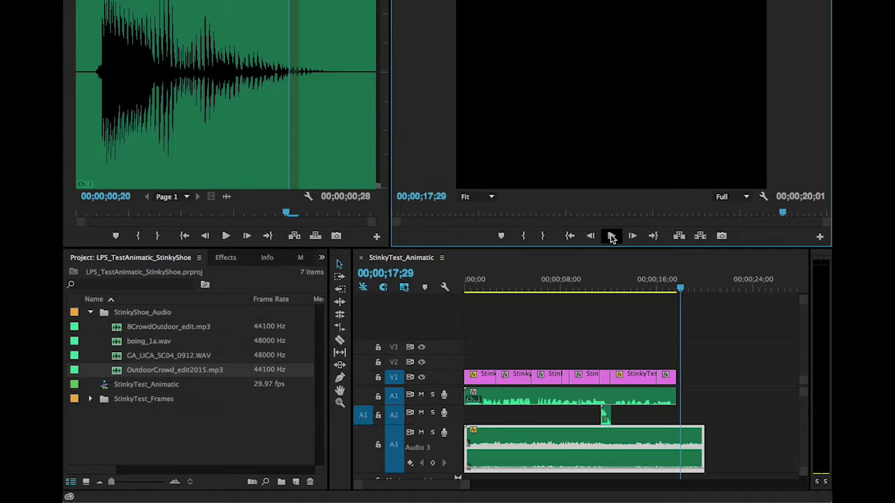
mouse_move(680, 289)
mouse_down()
mouse_move(670, 292)
mouse_move(696, 293)
mouse_up()
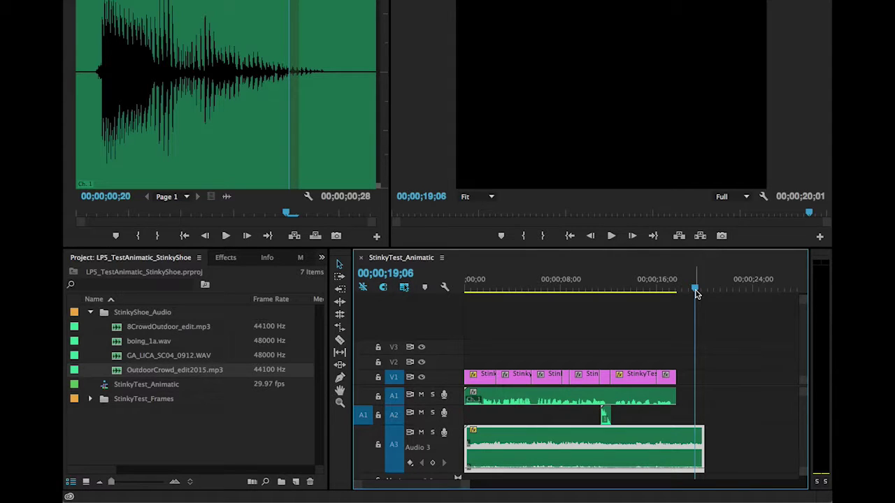
mouse_move(693, 292)
mouse_down()
mouse_move(672, 293)
mouse_move(713, 296)
mouse_move(677, 292)
mouse_up()
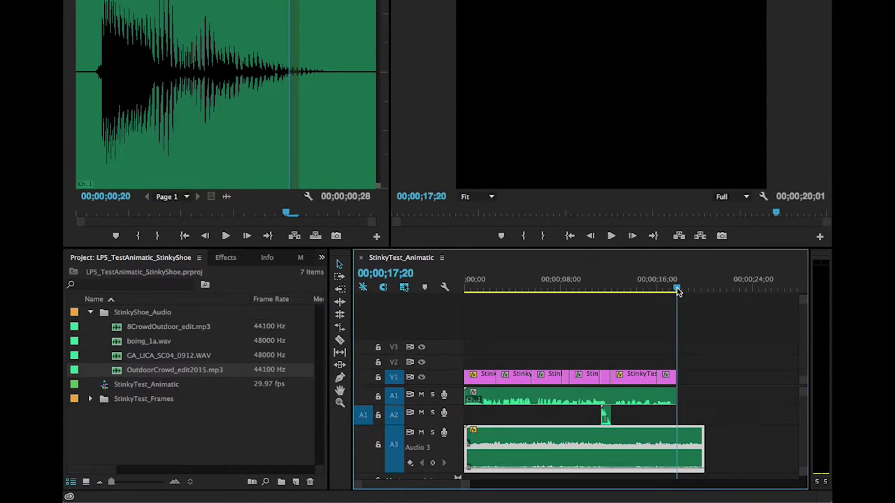
- Change the playhead timecode from 17;20 to 00;00;15;20
click(396, 274)
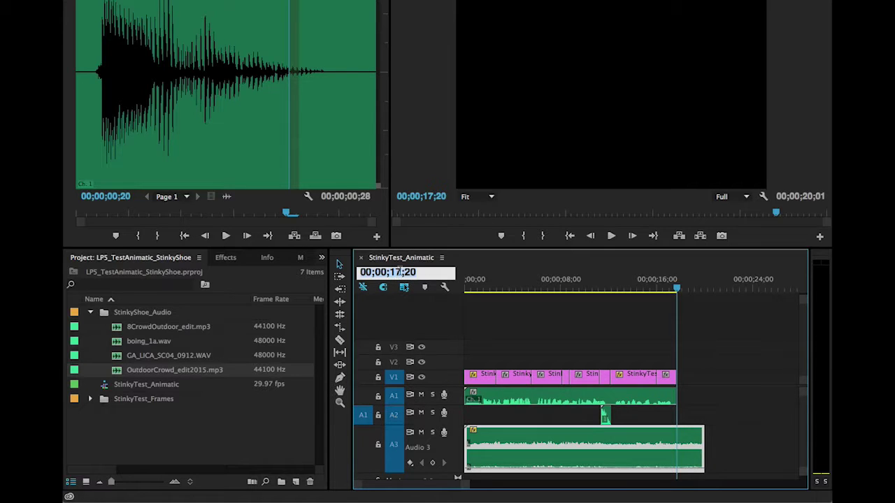
key(Delete)
text(5)
key(Return)
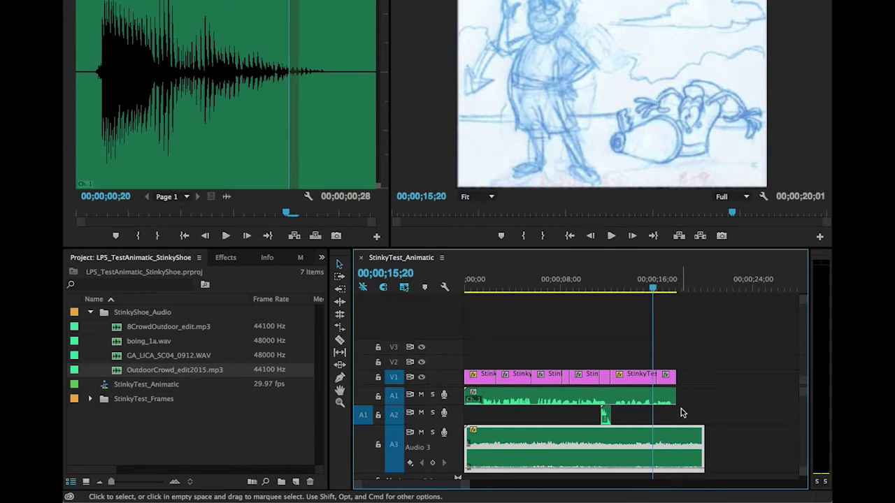
- Zoom the timeline in on the sequence end, then select the A1 clip and the A3 crowd clip
mouse_move(462, 489)
mouse_down()
mouse_move(441, 482)
mouse_move(448, 486)
mouse_up()
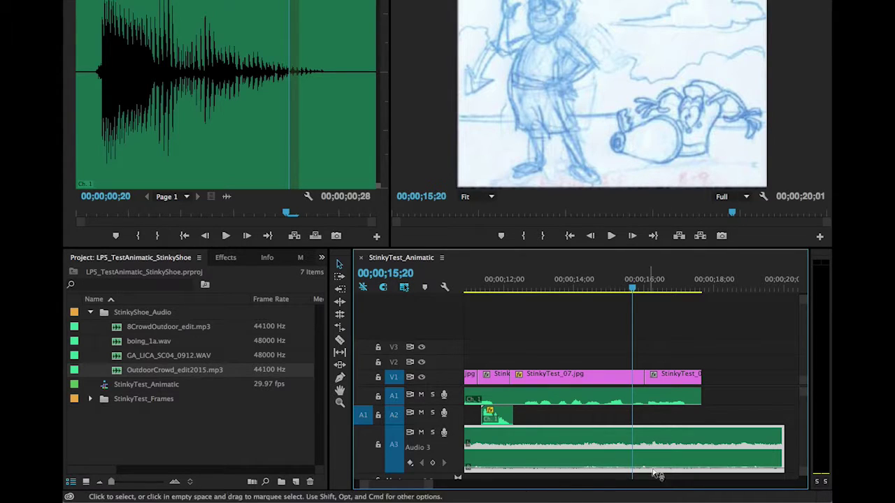
mouse_move(659, 473)
mouse_move(651, 448)
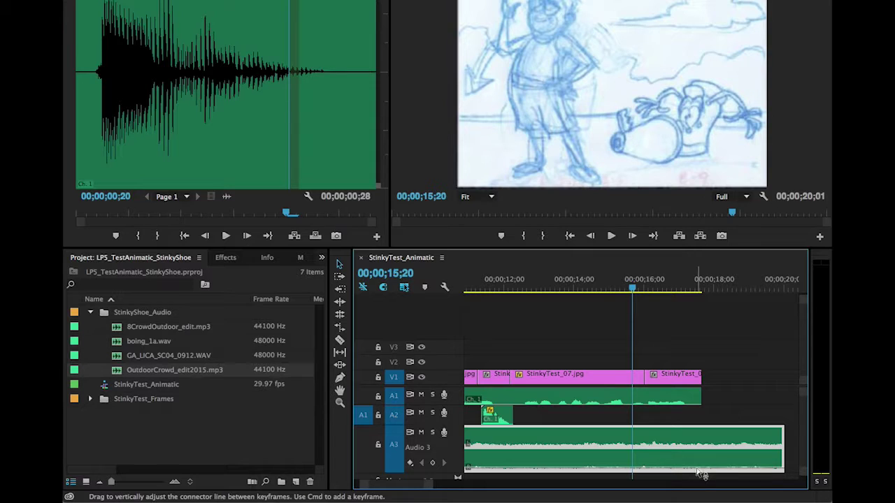
mouse_move(710, 474)
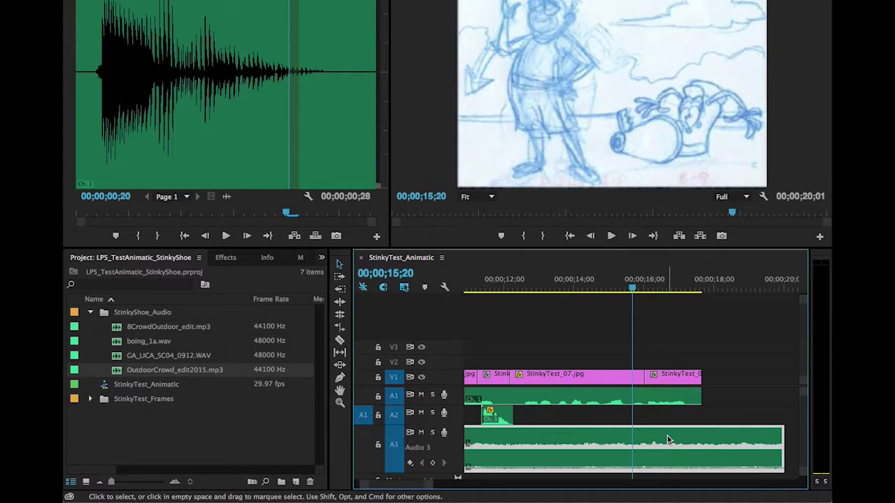
click(685, 398)
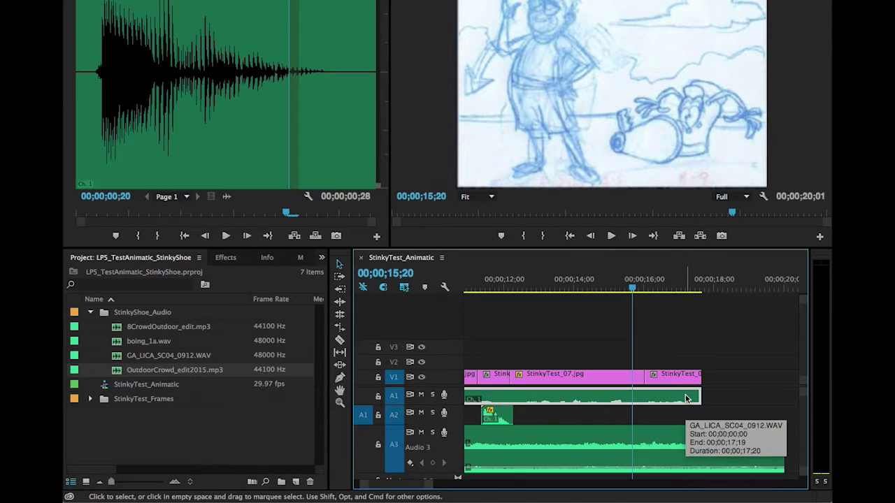
click(682, 438)
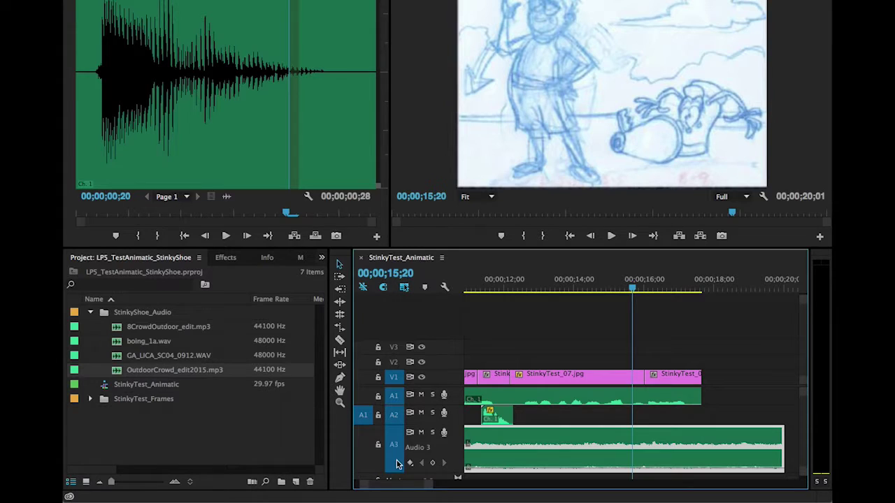
- Add crowd ambience volume keyframes at 15;20 and 17;19, dropping the 17;19 one to -∞ dB
drag(399, 471, 401, 478)
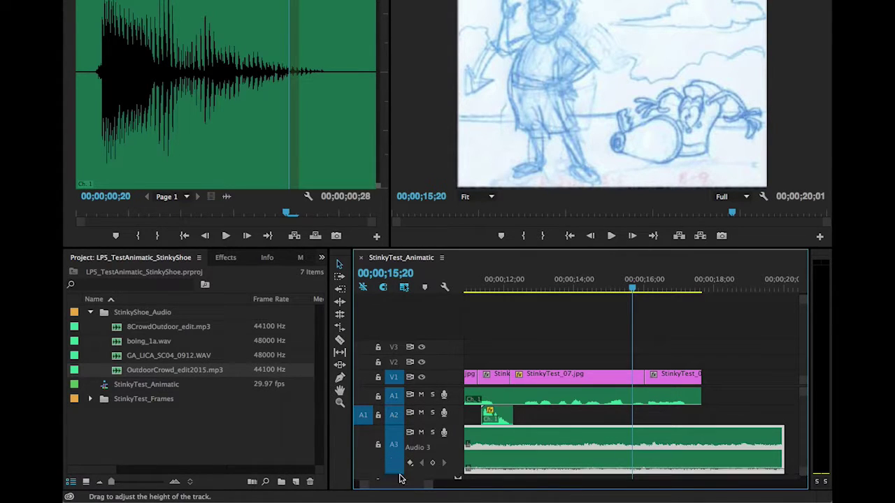
click(433, 464)
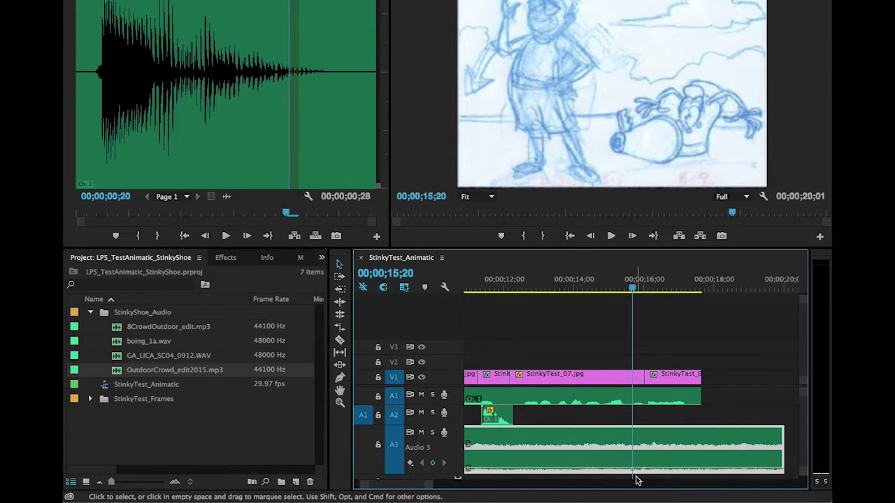
drag(633, 289, 701, 294)
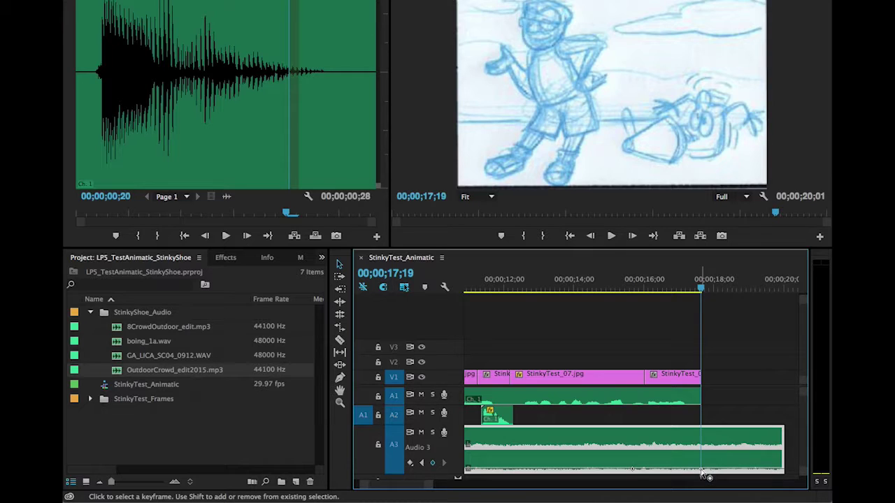
drag(700, 470, 701, 471)
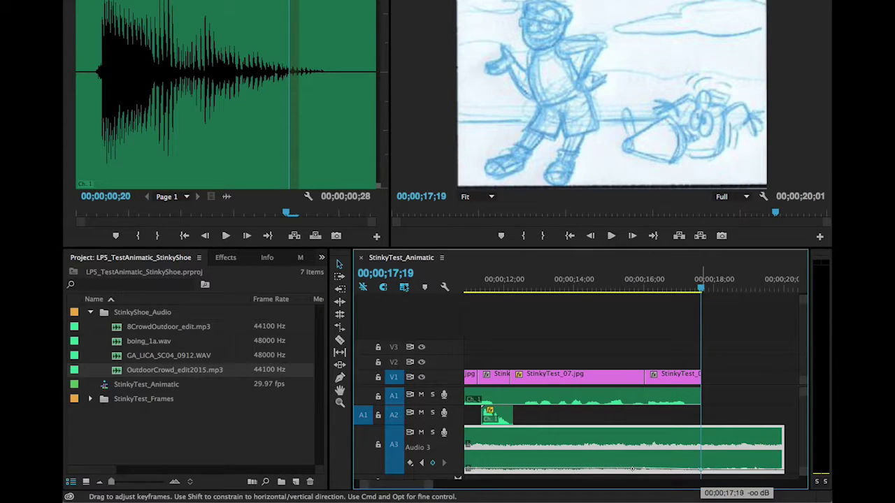
drag(701, 471, 701, 501)
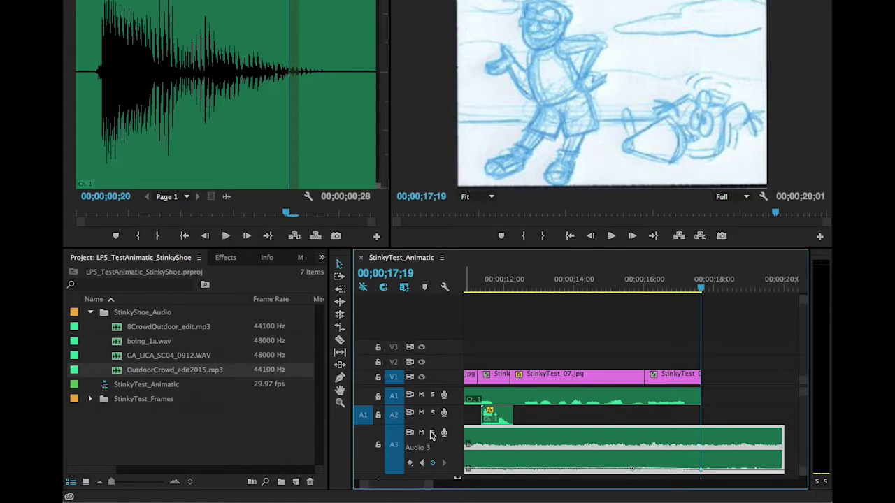
- Solo the crowd ambience track on A3 and preview its fade-out twice
click(431, 433)
drag(700, 291, 617, 291)
click(611, 236)
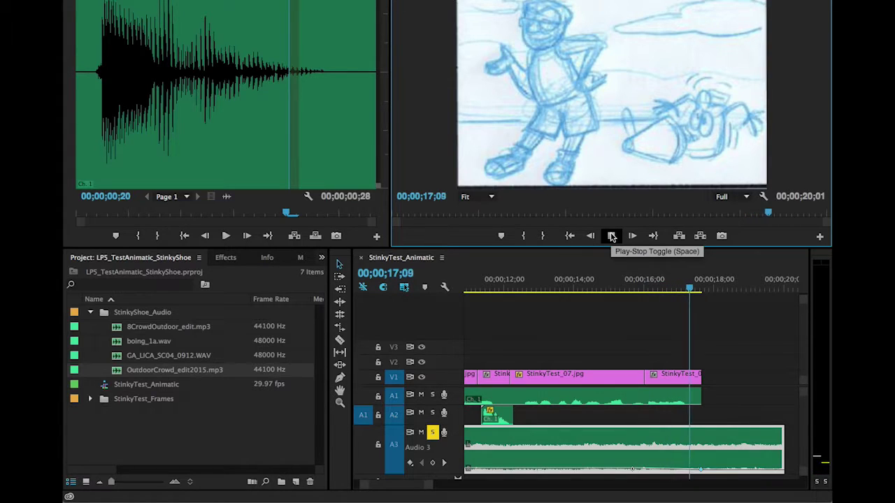
click(610, 235)
drag(698, 292, 589, 294)
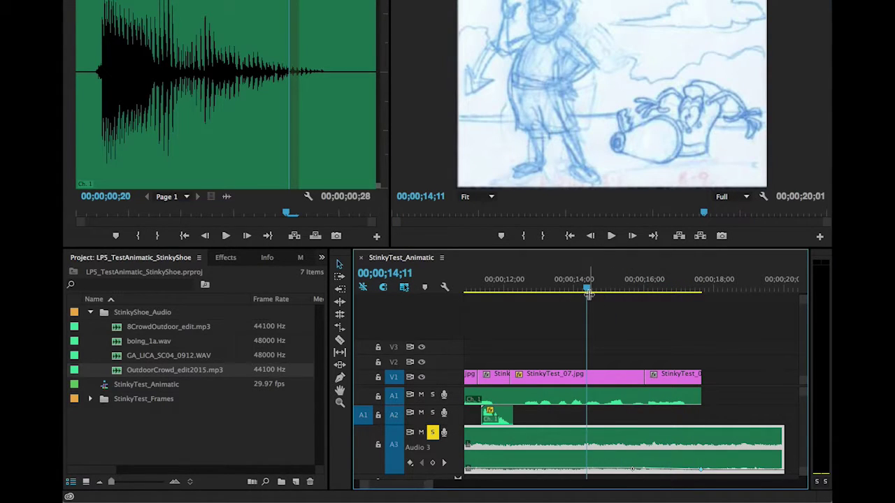
key(XF86AudioRaiseVolume)
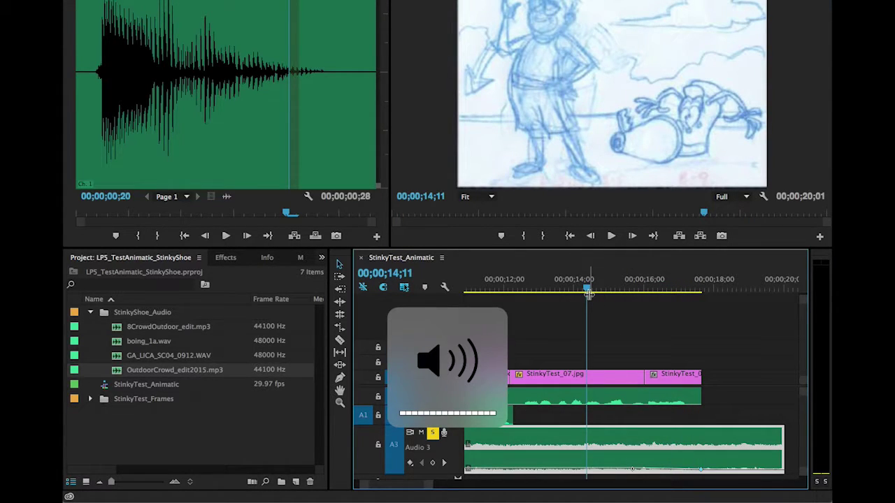
click(611, 235)
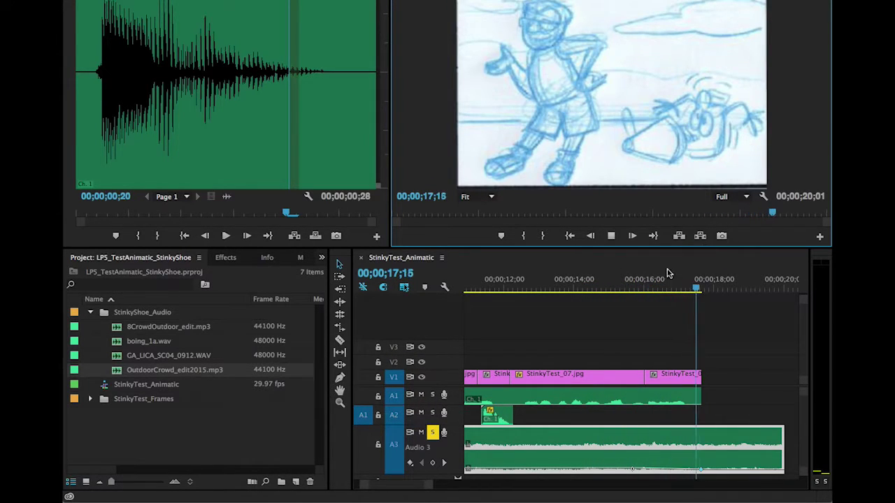
click(611, 235)
- Lower the ambience volume before the fade to about -14.49 dB and show the whole sequence
mouse_move(745, 292)
mouse_down()
mouse_move(621, 296)
mouse_move(699, 302)
mouse_up()
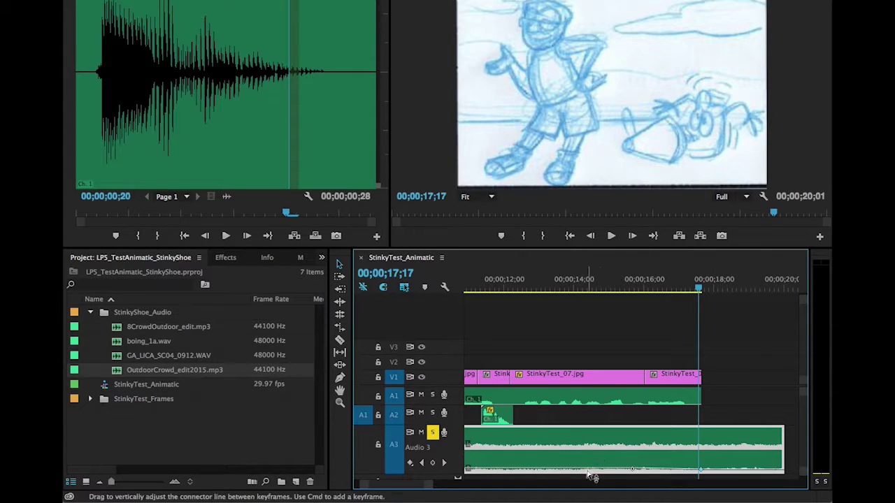
drag(592, 474, 591, 471)
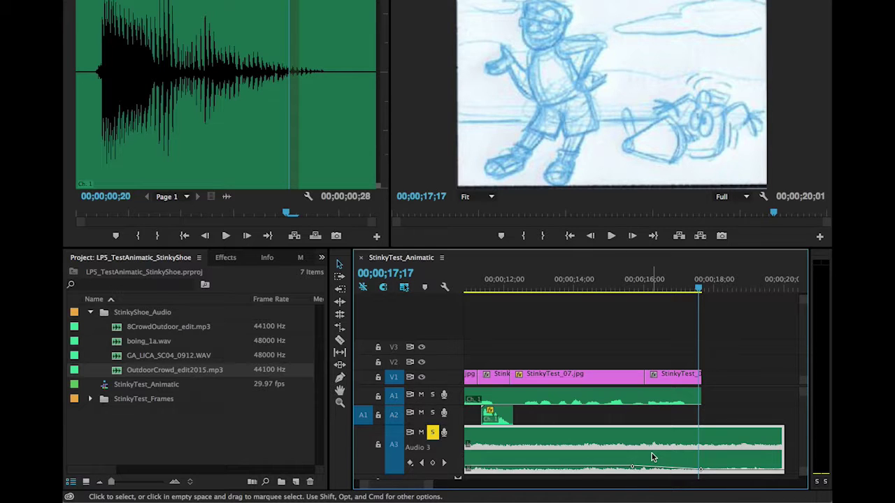
key(backslash)
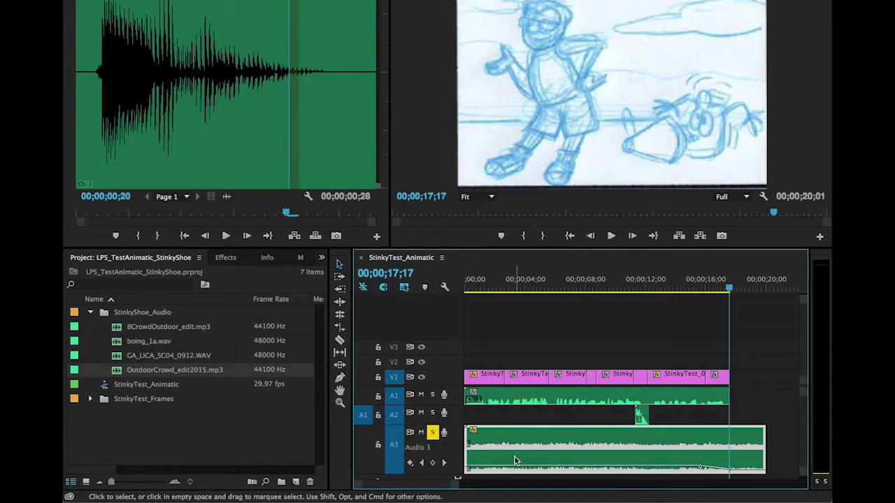
- Raise the ambience to about -13.16 dB, replay the ending from 14;12, then return to 00;00
drag(569, 469, 570, 466)
click(716, 292)
drag(713, 294, 682, 294)
click(615, 235)
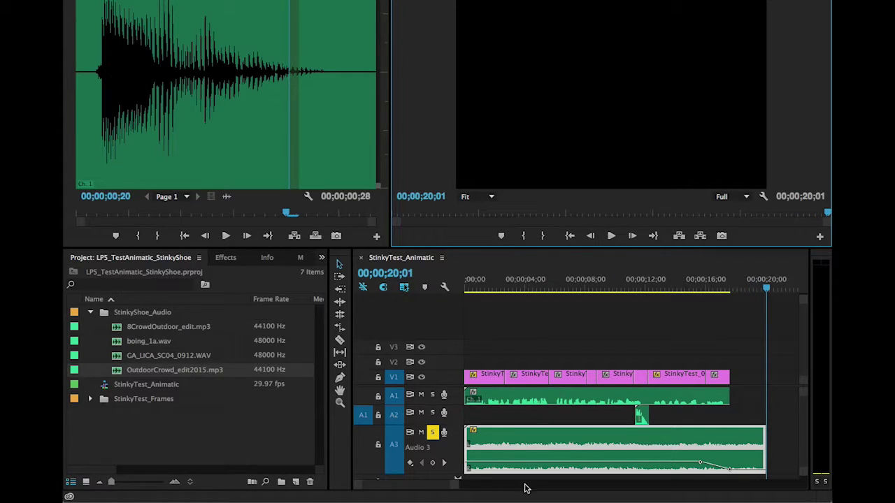
drag(766, 294, 452, 315)
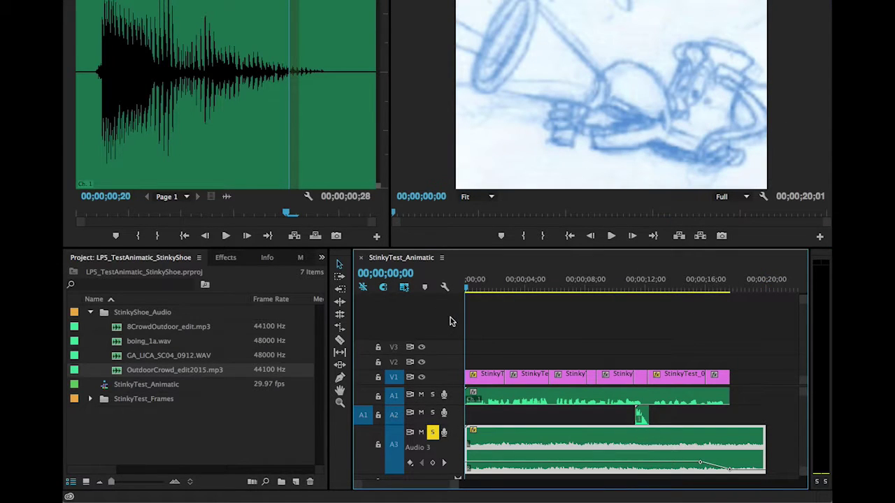
- Add a crowd ambience volume keyframe at the 1;00 mark
click(410, 277)
text(1)
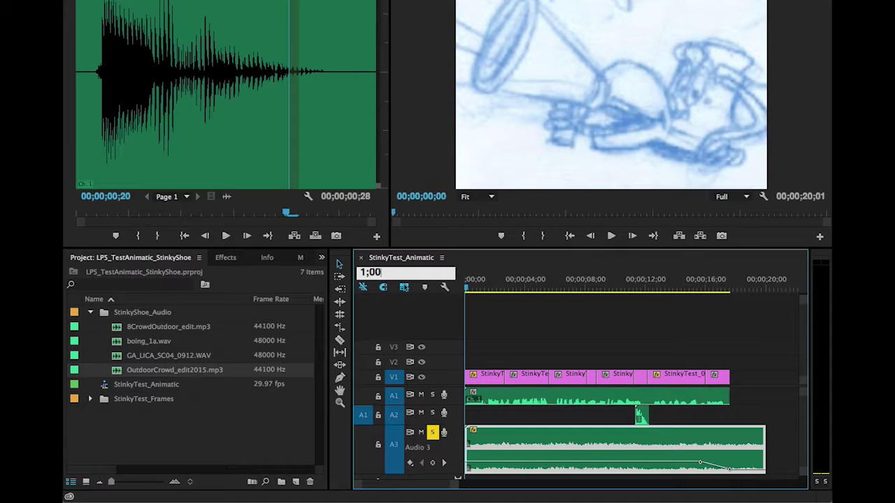
key(Return)
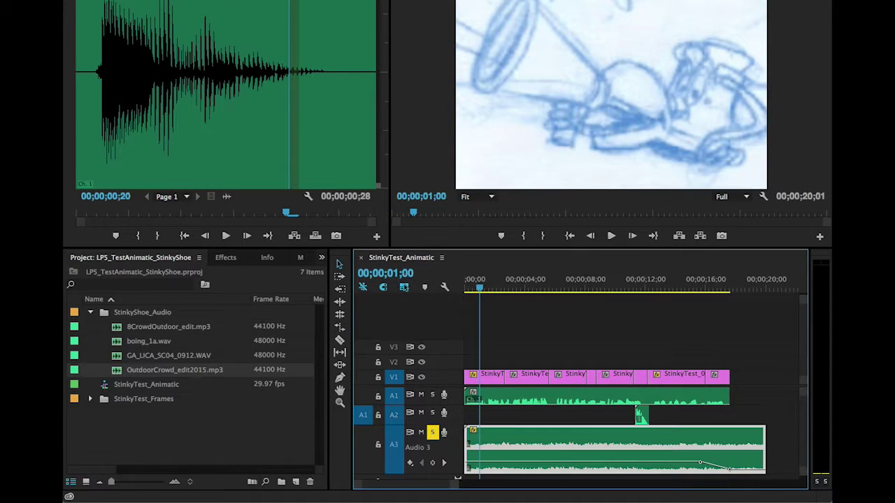
click(432, 465)
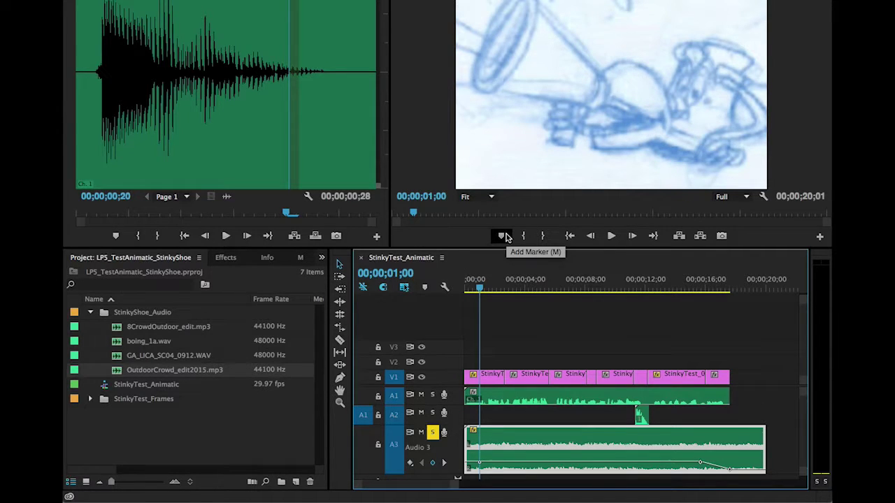
- Add a second ambience keyframe, move it to 00;00 at -∞ dB, and play the fade-in
click(478, 287)
drag(478, 287, 470, 291)
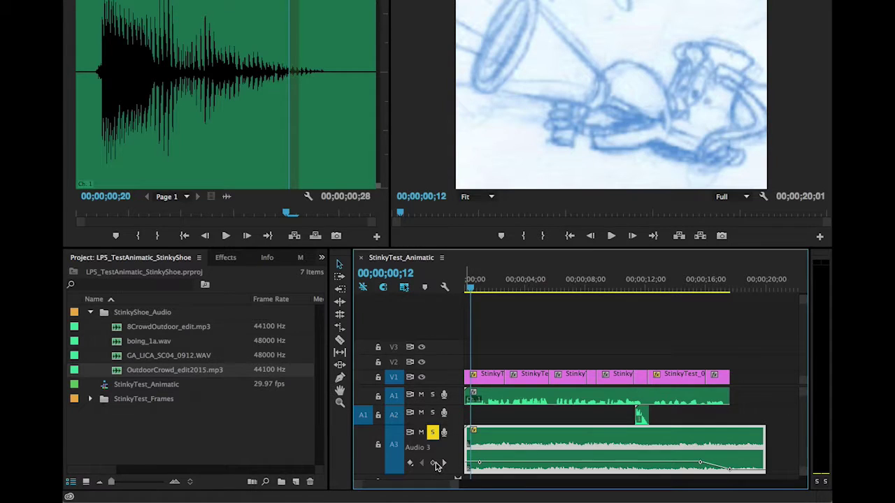
click(433, 462)
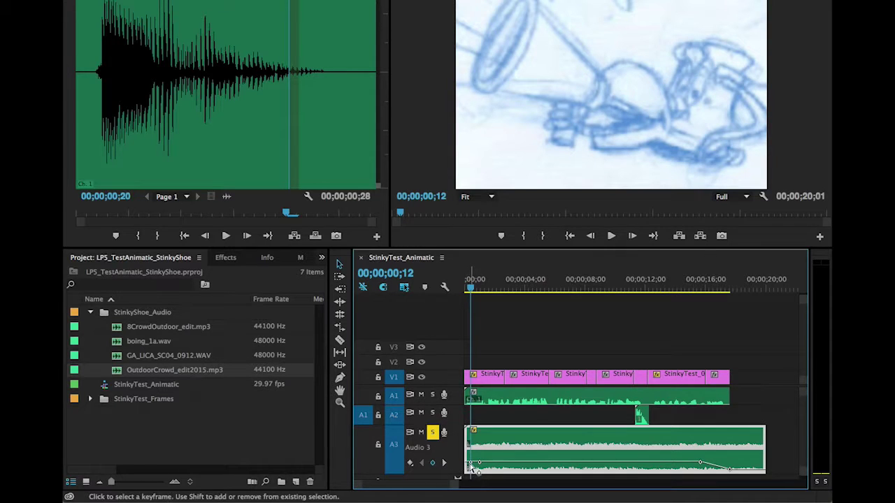
drag(472, 467, 470, 473)
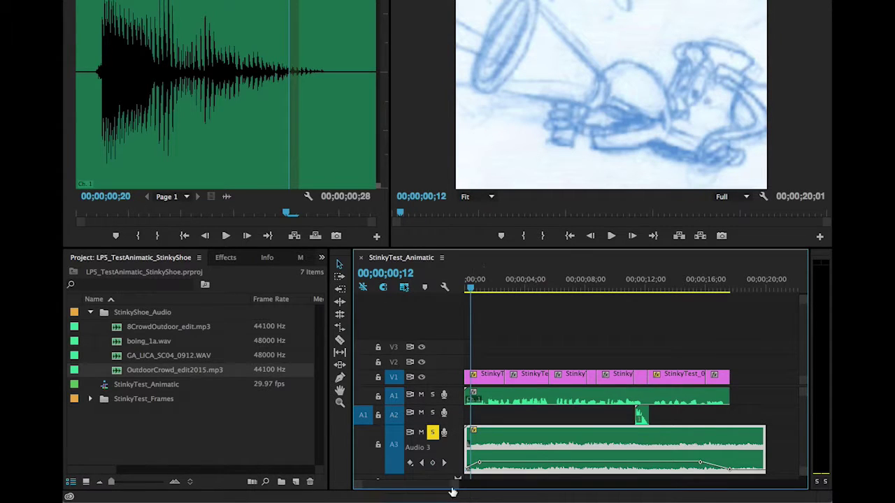
drag(471, 287, 456, 286)
click(611, 236)
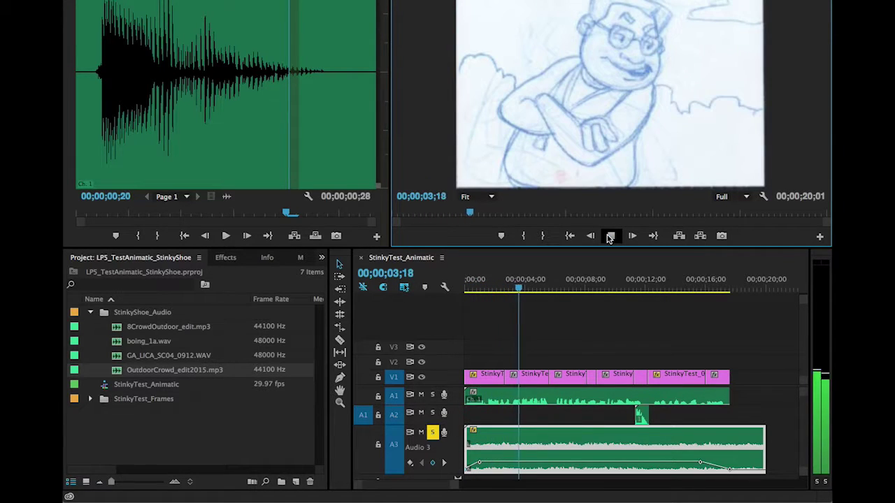
click(609, 237)
drag(537, 289, 536, 309)
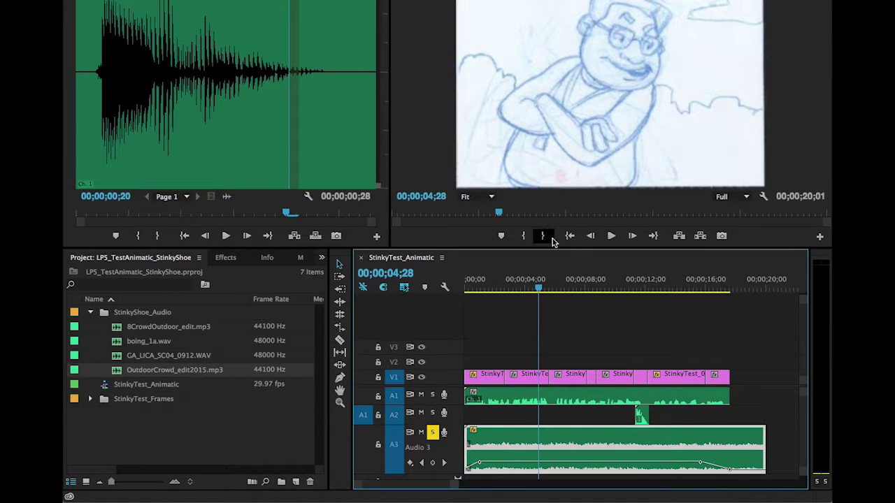
drag(536, 293, 464, 299)
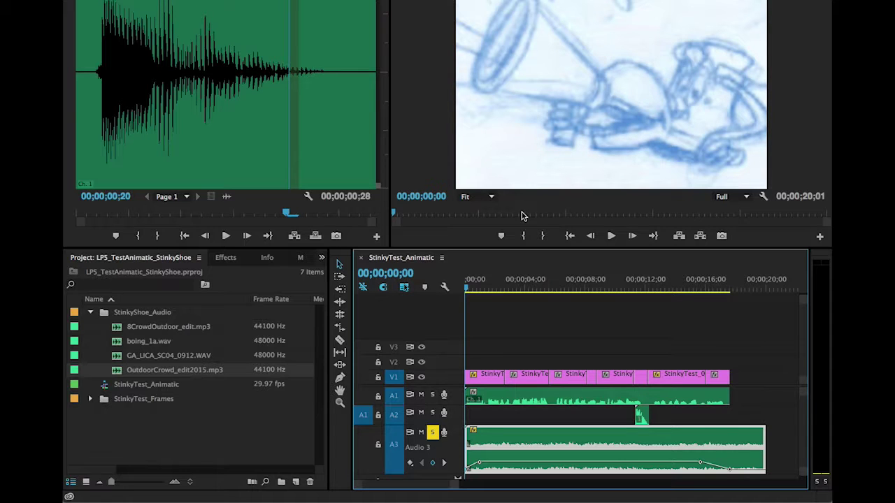
mouse_move(468, 289)
mouse_down()
mouse_move(575, 290)
mouse_move(461, 294)
mouse_up()
- Select the first V1 clip and show the Effects panel with Video Transitions > Dissolve expanded
click(492, 376)
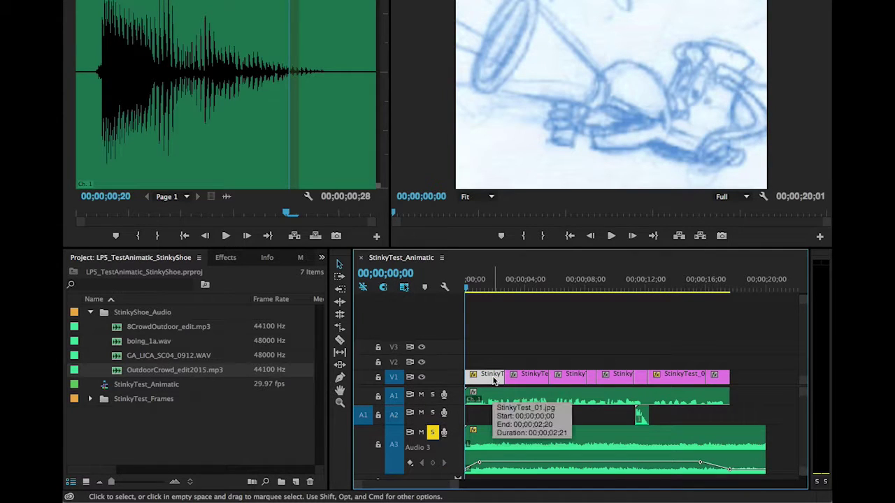
click(323, 259)
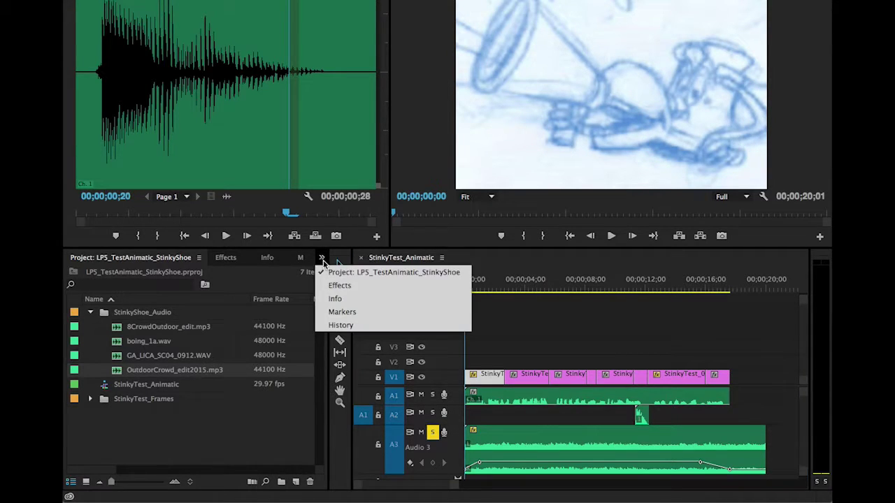
click(348, 287)
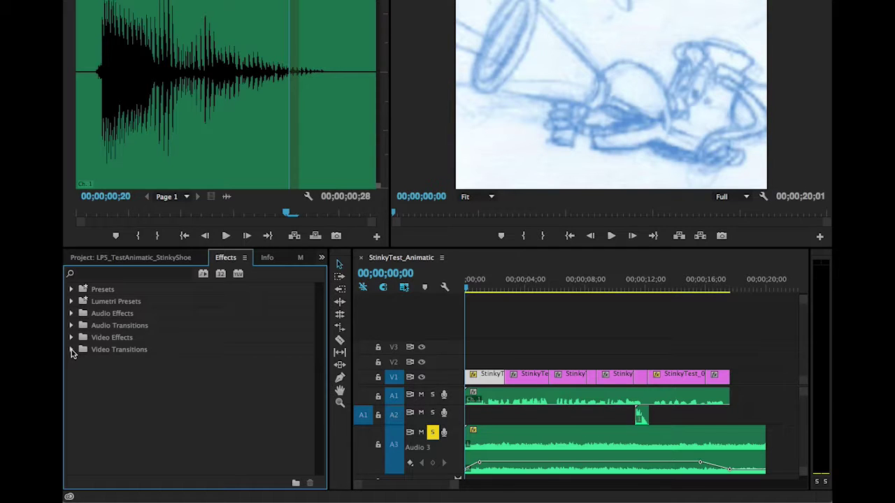
click(71, 350)
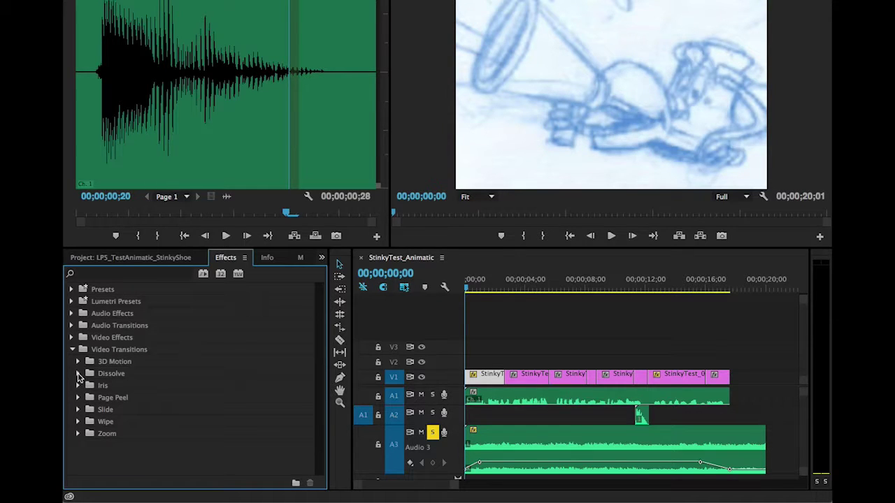
click(78, 374)
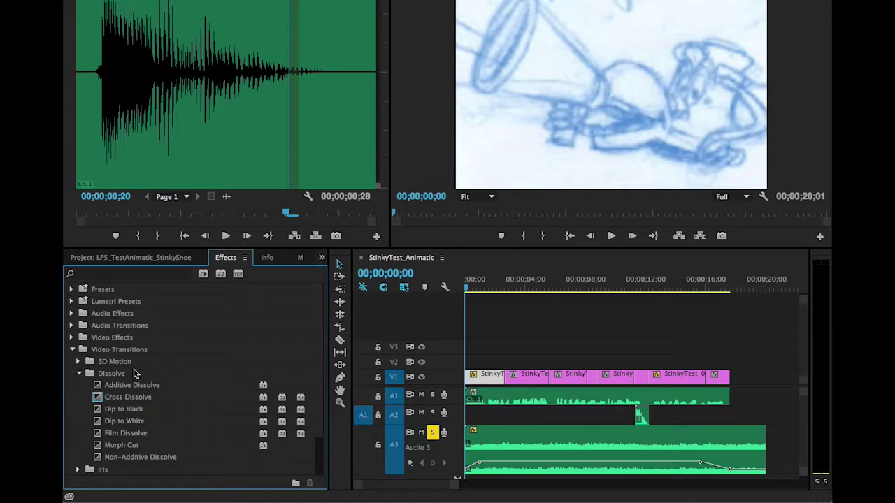
- Apply Dip to Black to the start of the first V1 clip
click(97, 413)
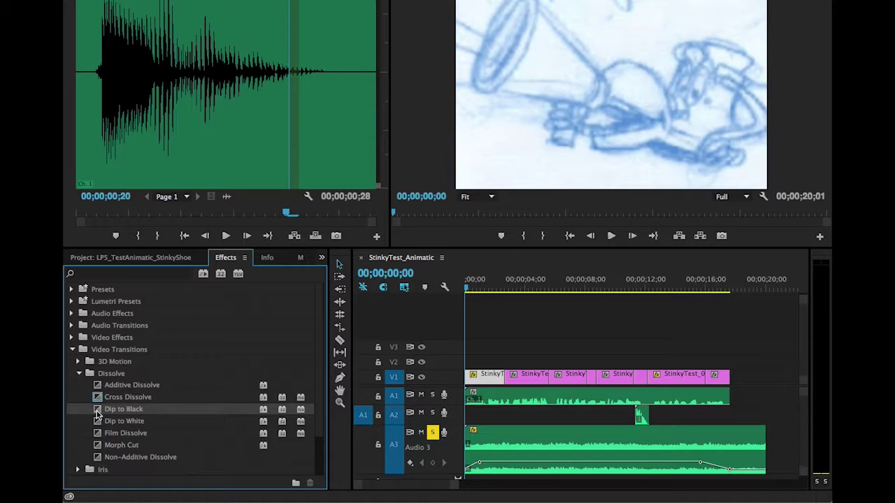
drag(97, 412, 468, 377)
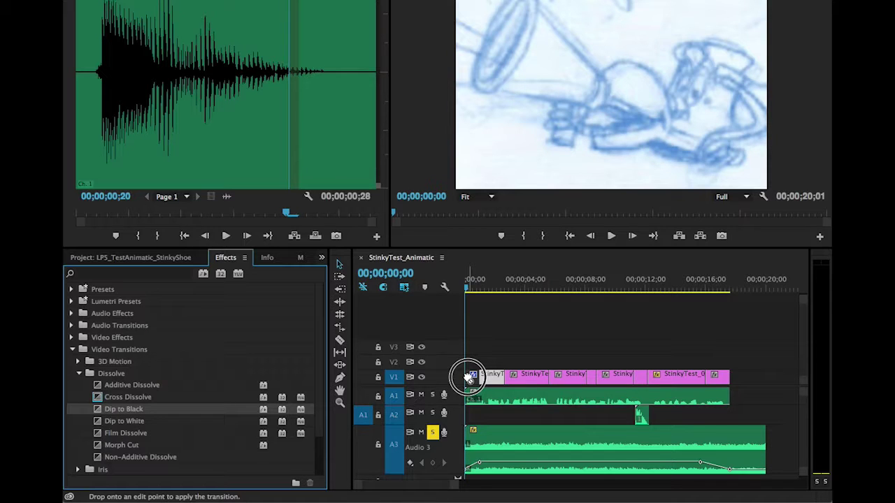
drag(468, 377, 470, 377)
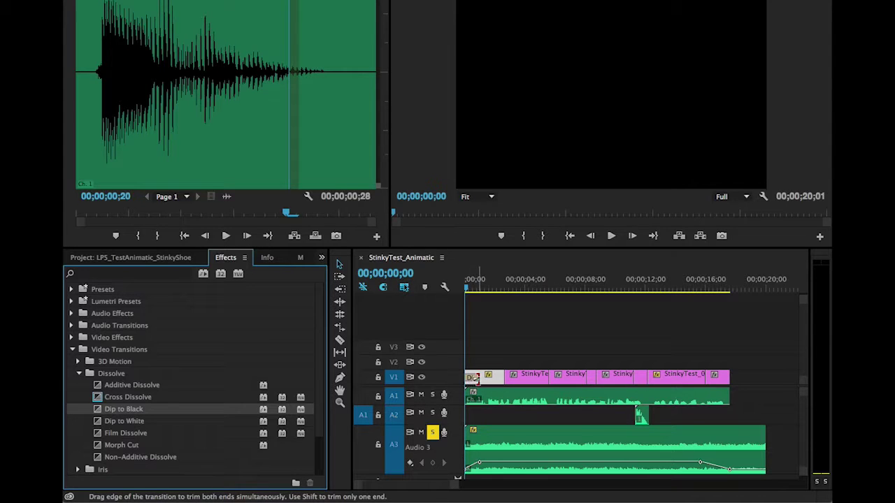
- Play the opening fade-in from the start, then preview the sequence's last seconds
click(611, 236)
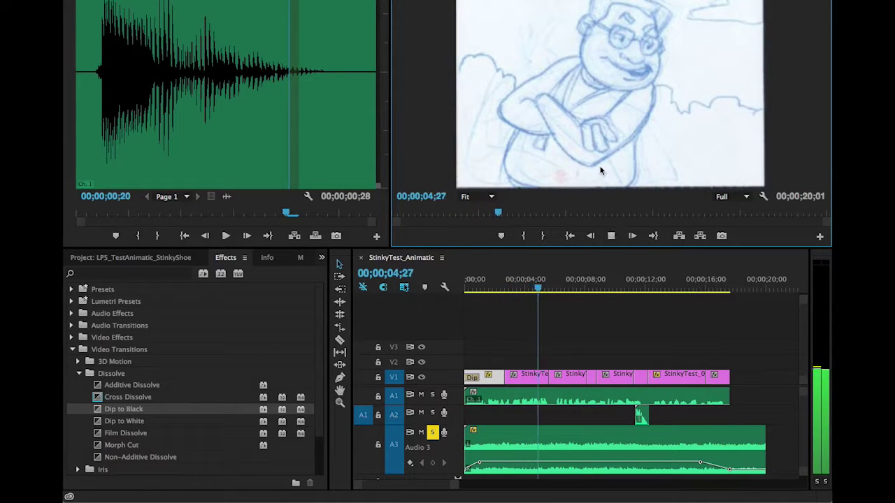
click(604, 240)
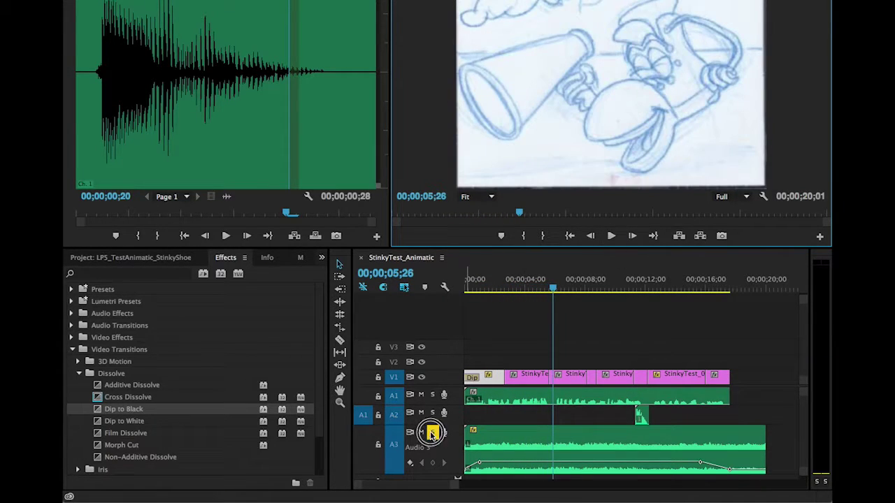
drag(553, 287, 467, 288)
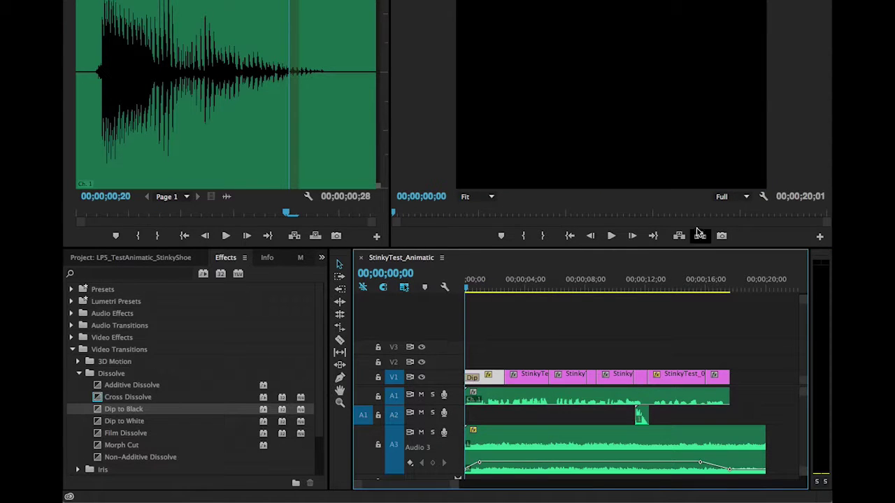
click(610, 237)
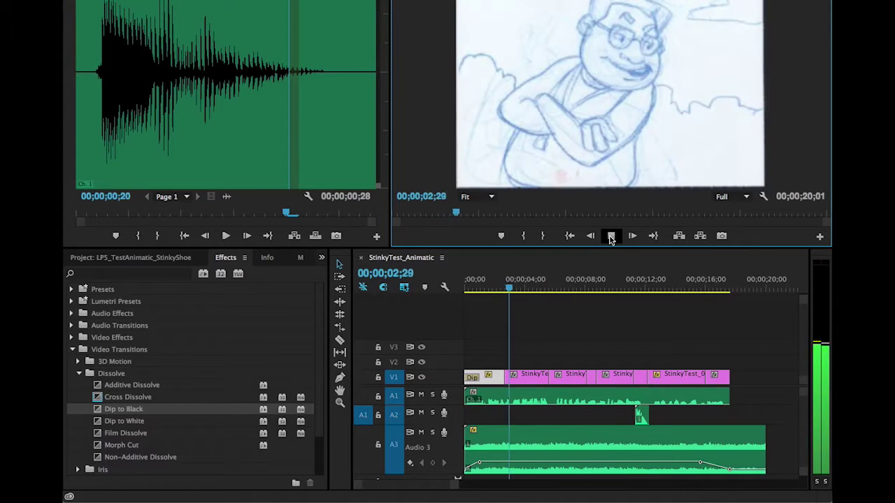
click(610, 237)
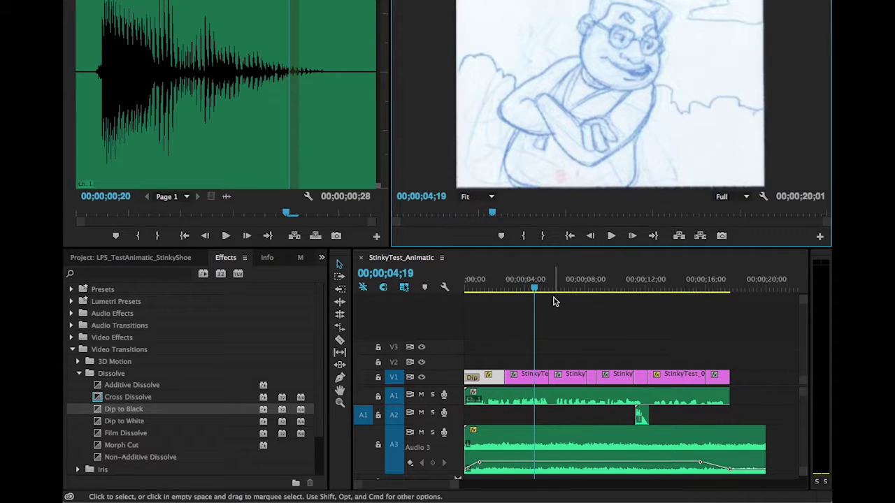
drag(536, 290, 709, 300)
click(611, 236)
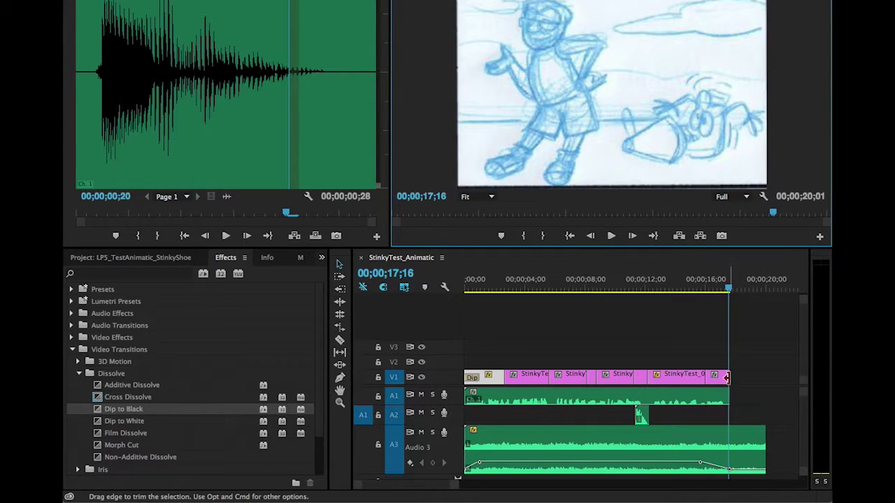
- Move the playhead to 18;00 and extend the last V1 clip's end to it
mouse_move(728, 288)
mouse_down()
mouse_move(751, 286)
mouse_move(733, 290)
mouse_up()
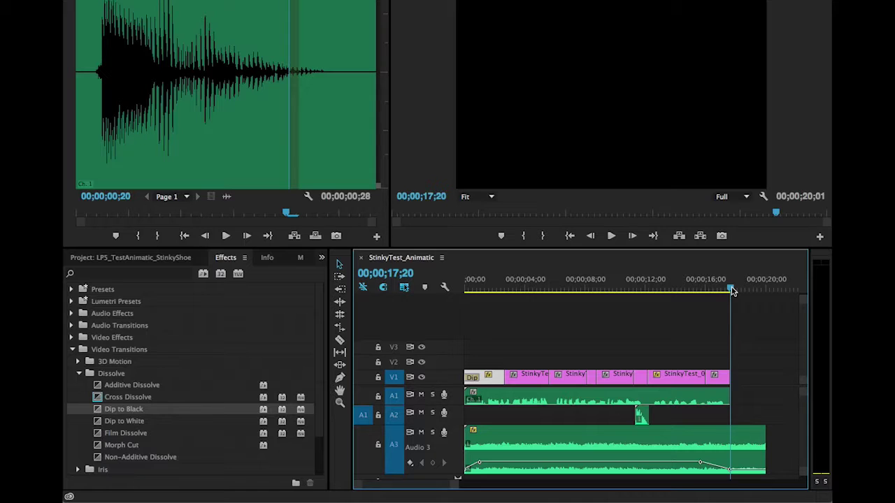
click(401, 273)
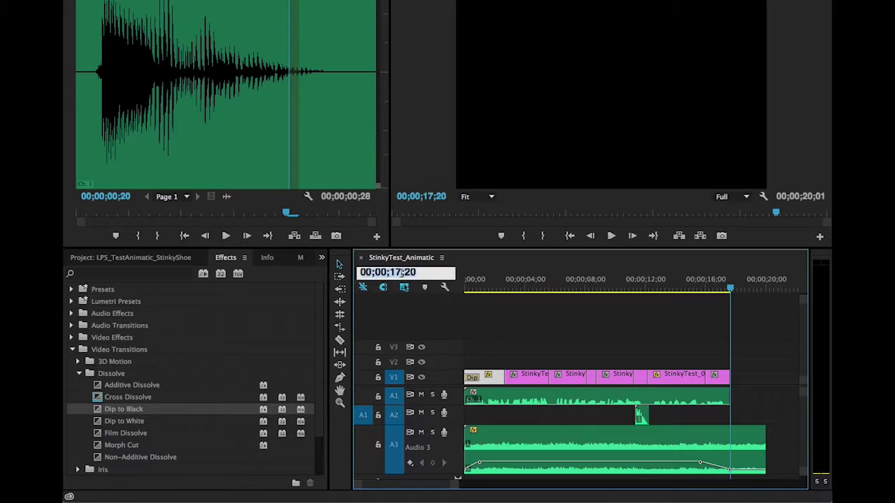
text(1)
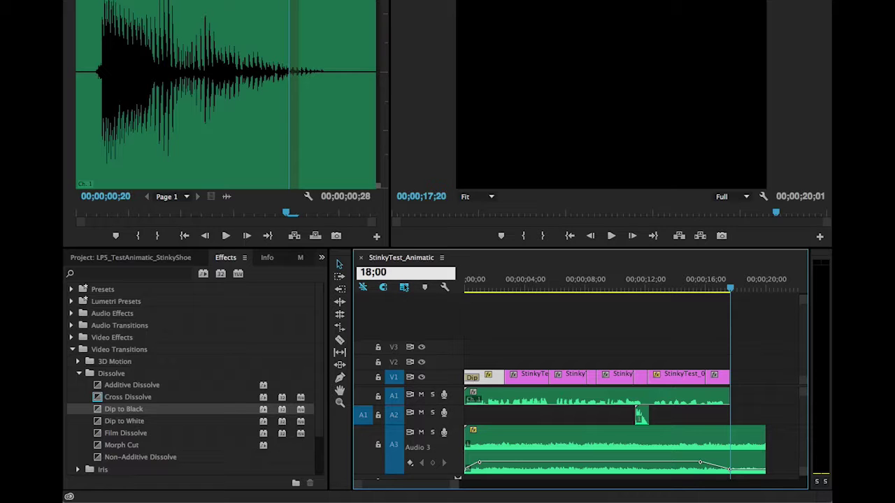
text(8;00)
key(Return)
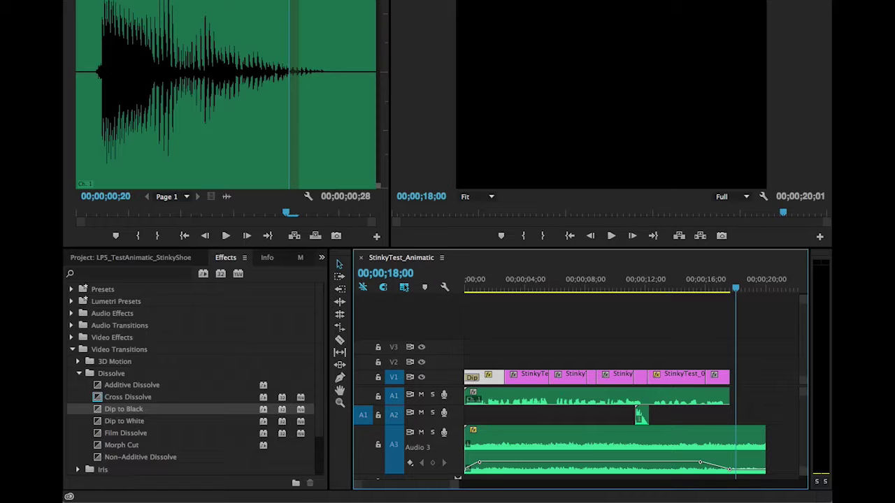
click(727, 378)
drag(727, 378, 735, 378)
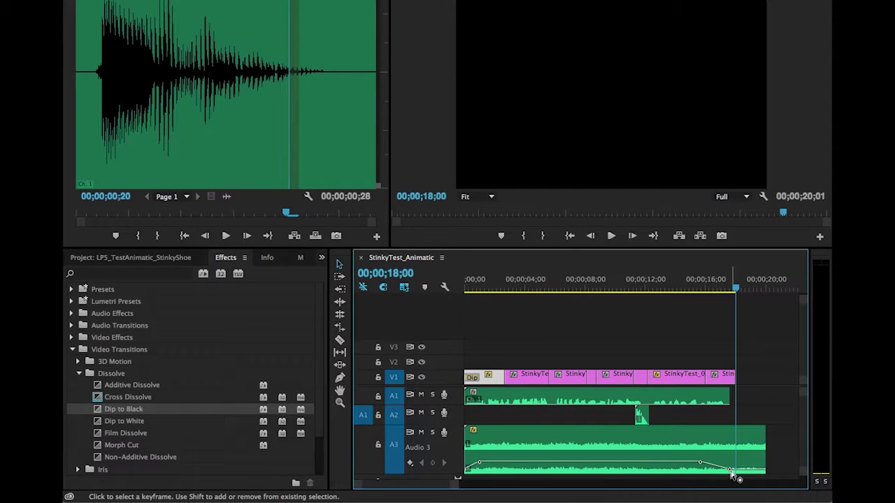
- Line up the crowd audio's silent end keyframe with the last clip's end
drag(732, 474, 730, 475)
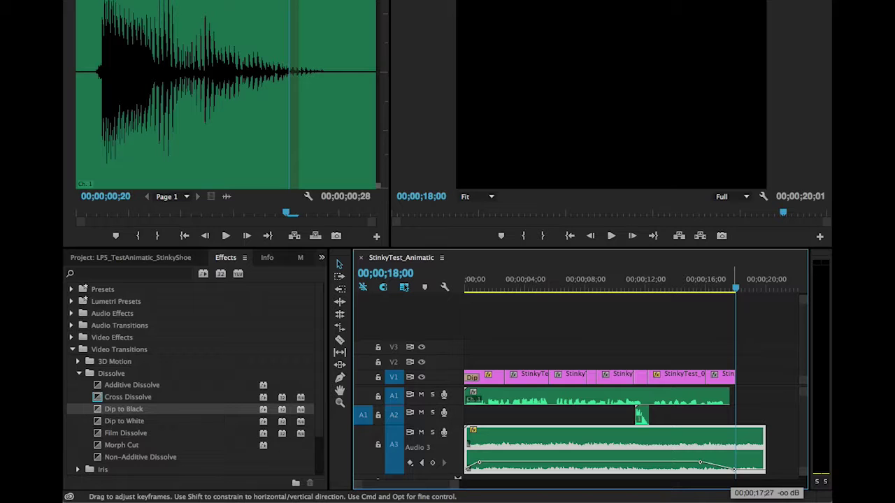
drag(733, 470, 733, 469)
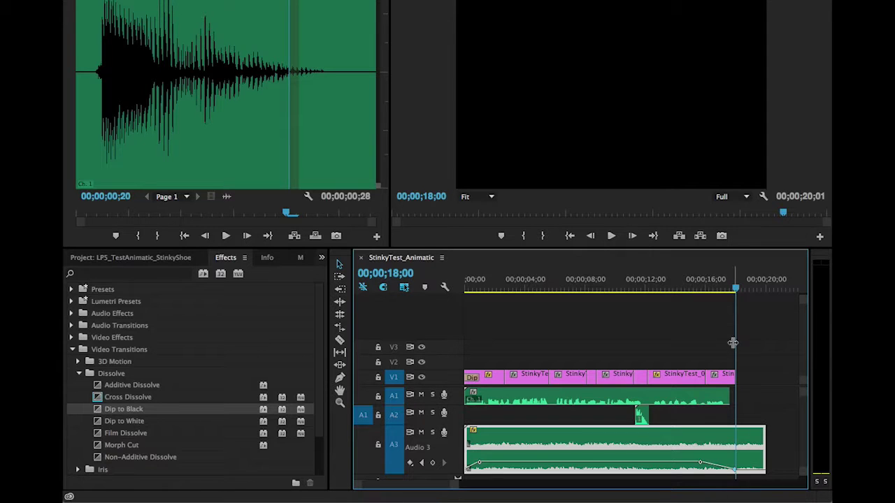
click(729, 382)
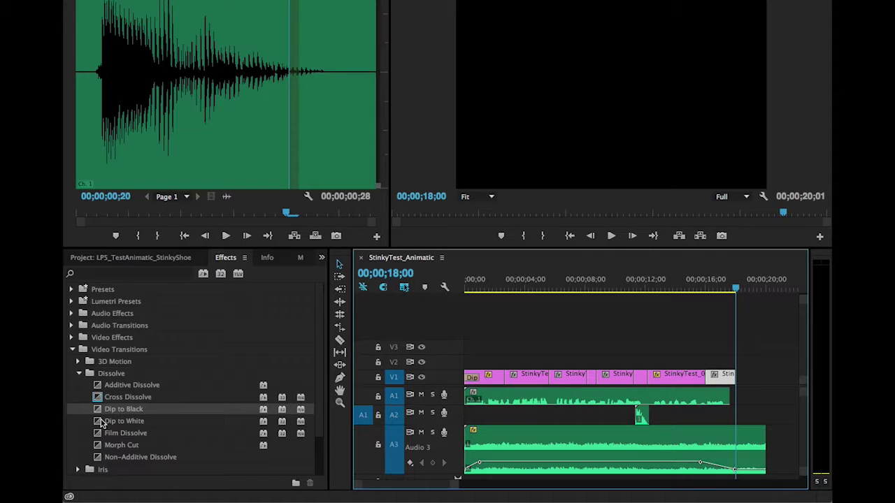
- Apply Dip to Black to the last V1 clip's end and play back the ending fade
drag(98, 414, 730, 376)
drag(734, 288, 617, 291)
click(610, 236)
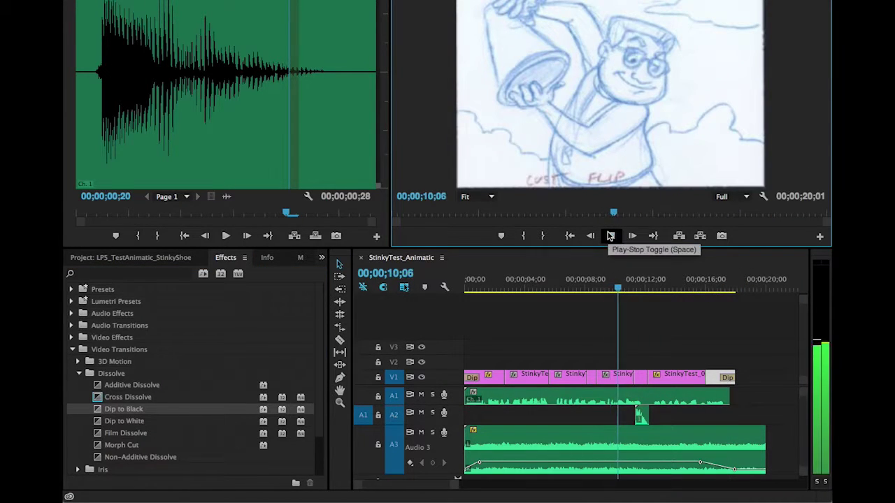